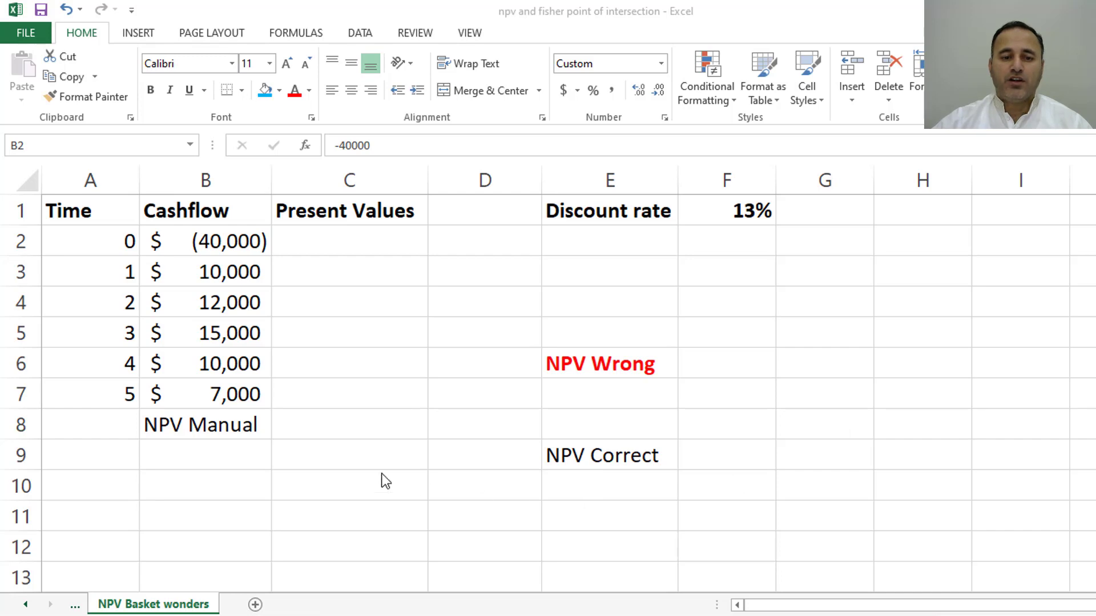
Step: Review the NPV Manual label, the yearly cash flows in B2:B7 and the discount rate in F1
{"action": "left_click", "coordinate": [224, 426]}
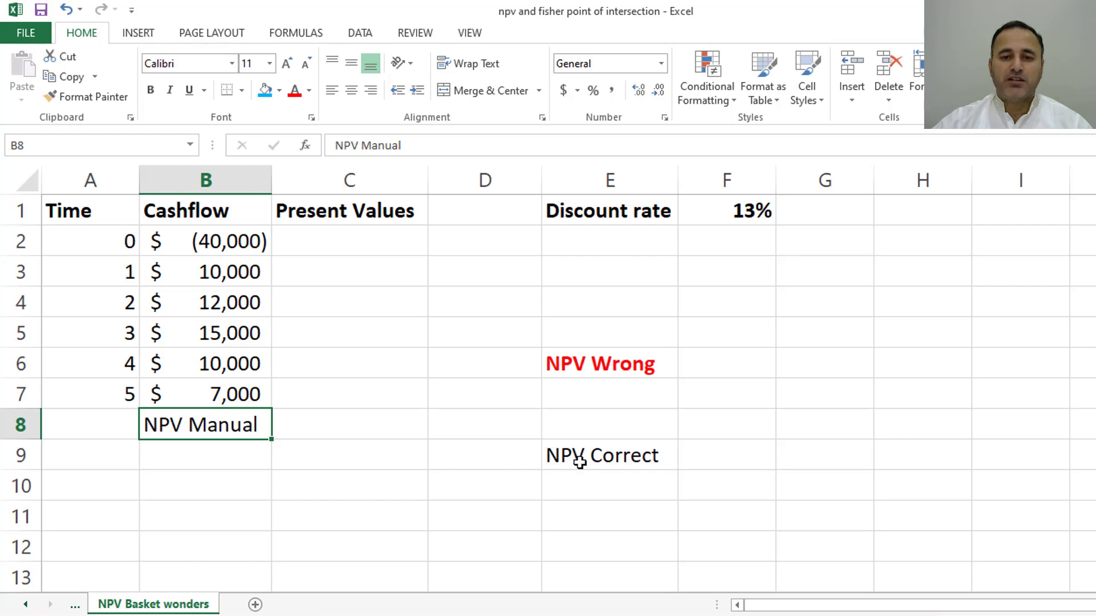
{"action": "left_click", "coordinate": [370, 243]}
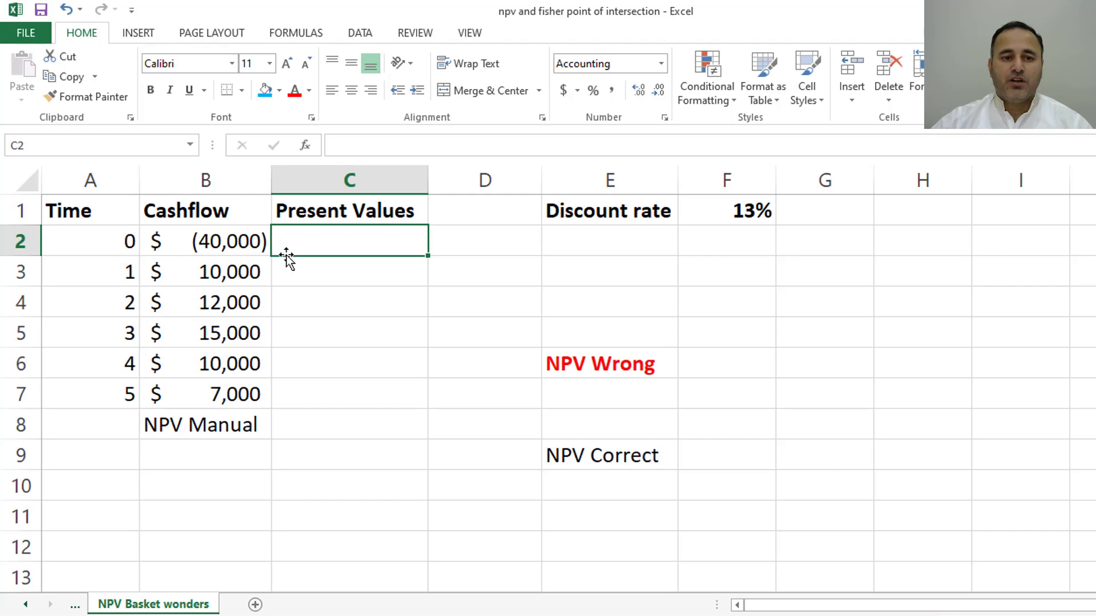
{"action": "left_click", "coordinate": [215, 246]}
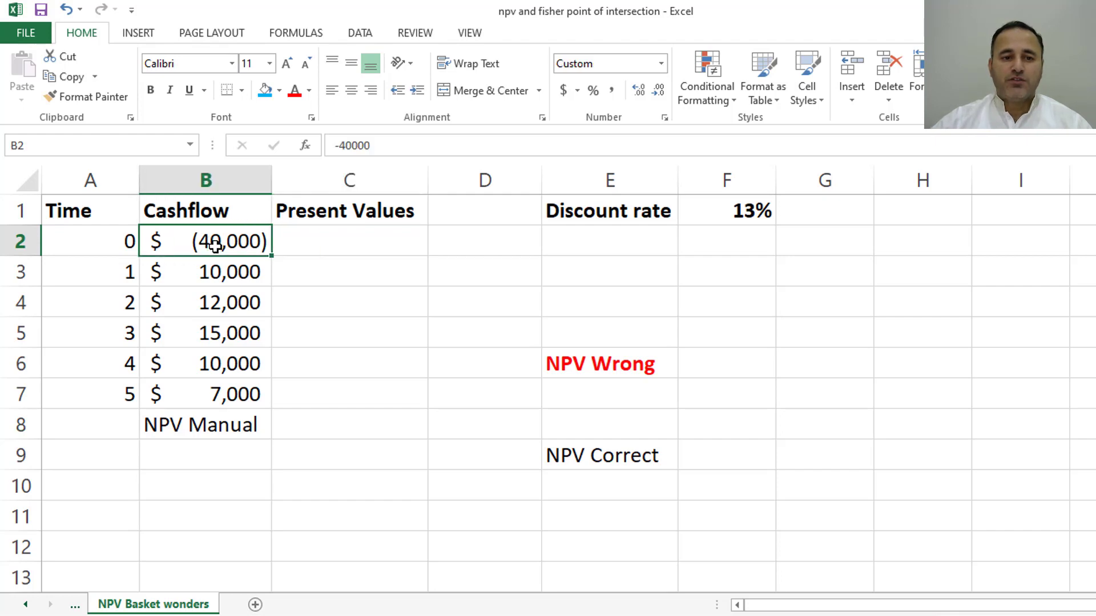
{"action": "left_click", "coordinate": [205, 276]}
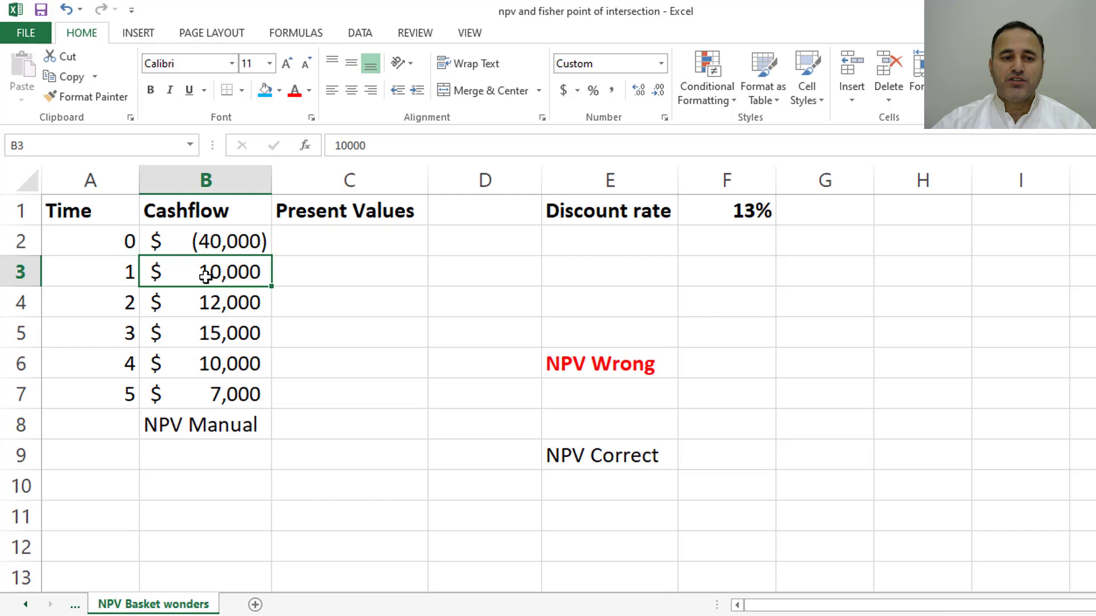
{"action": "left_click", "coordinate": [216, 307]}
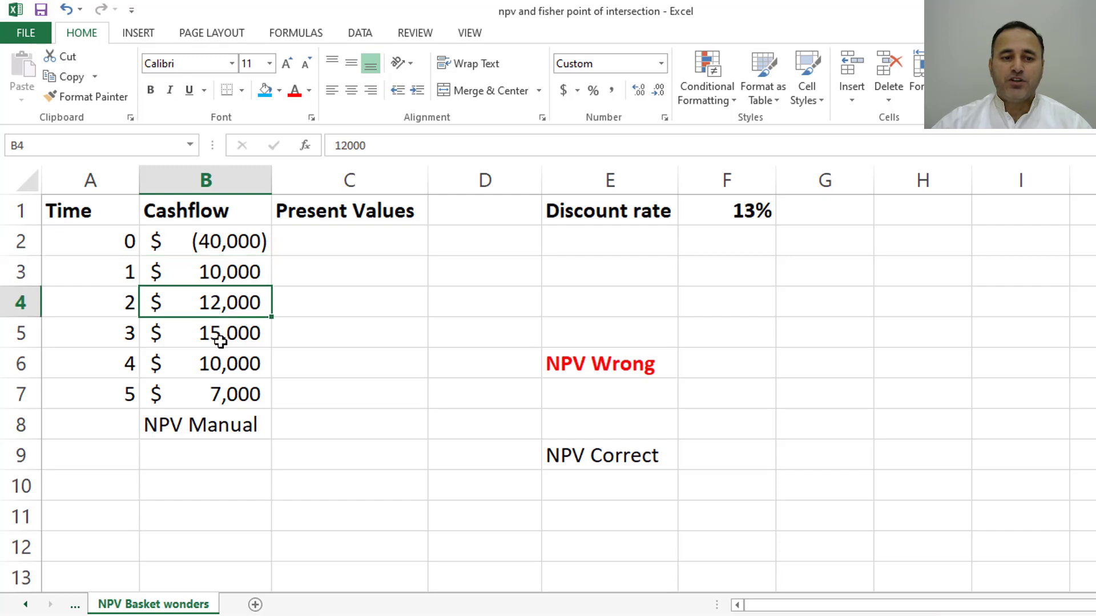
{"action": "left_click", "coordinate": [221, 338]}
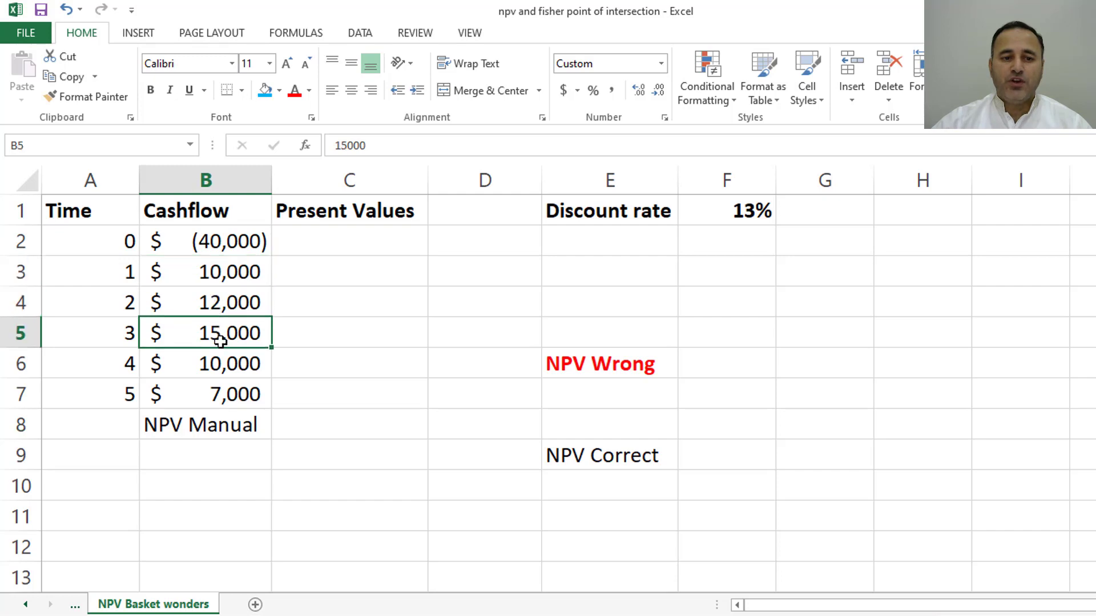
{"action": "left_click", "coordinate": [236, 368]}
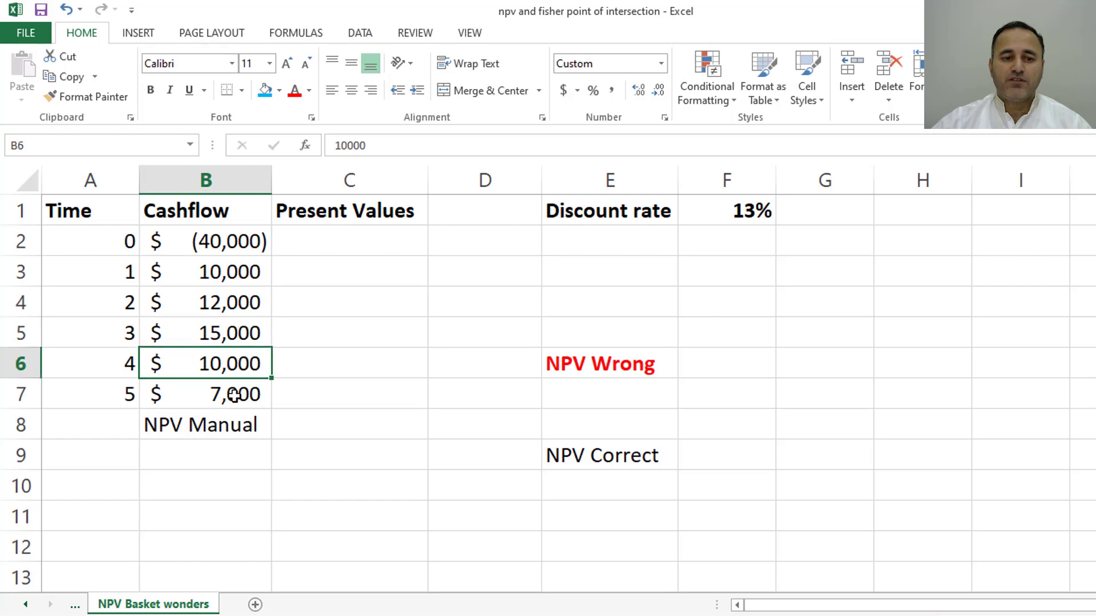
{"action": "left_click", "coordinate": [230, 393]}
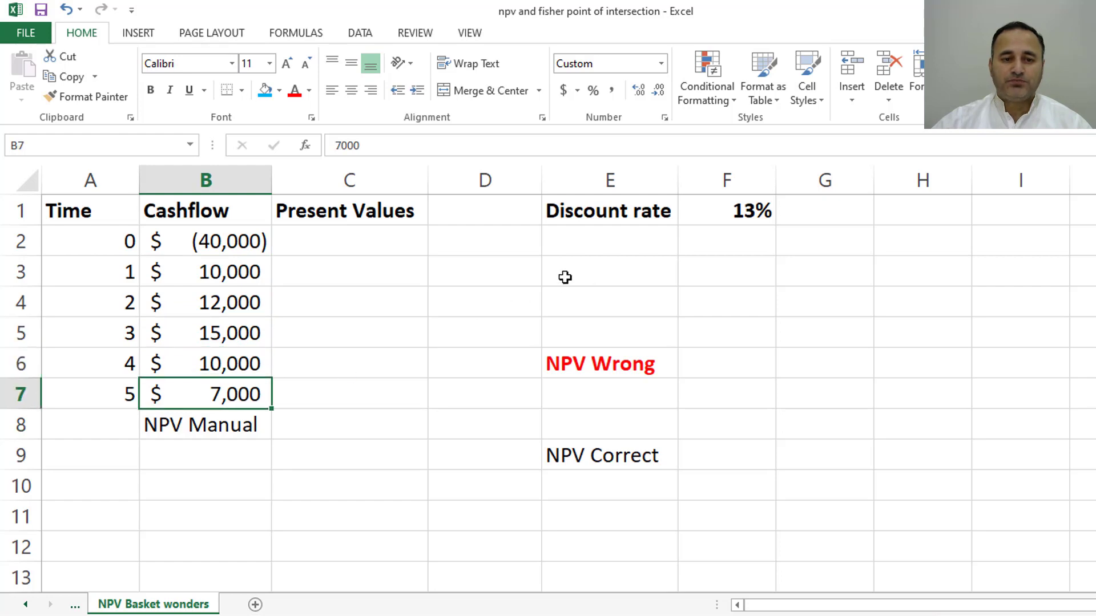
{"action": "left_click", "coordinate": [738, 212]}
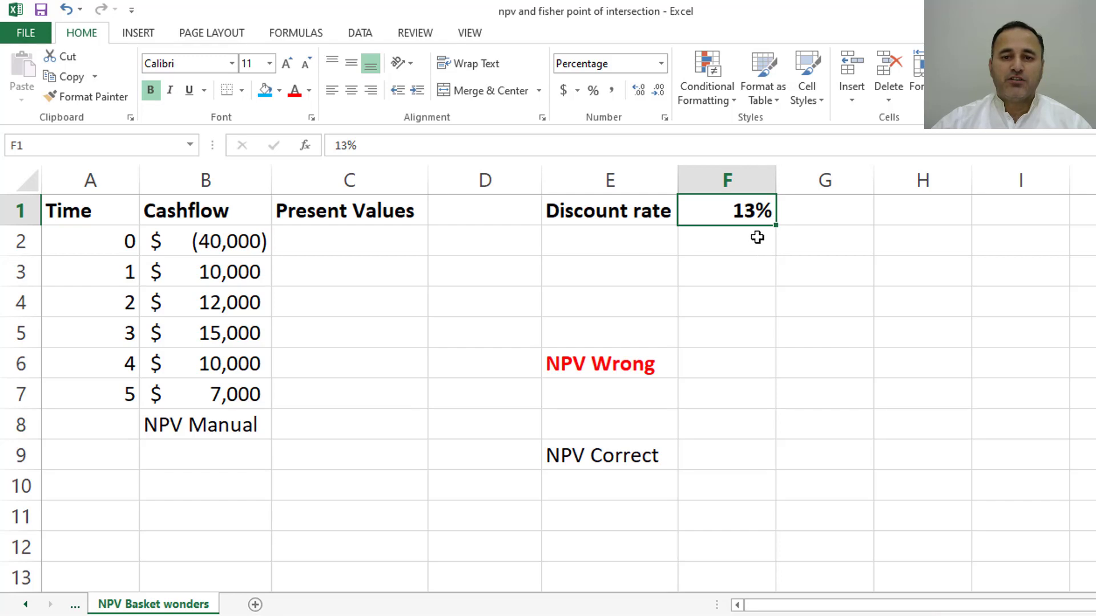
Step: Enter the present value formula =B2/(1+$F$1)^A2 in C2, with an absolute reference to the discount rate
{"action": "left_click", "coordinate": [376, 244]}
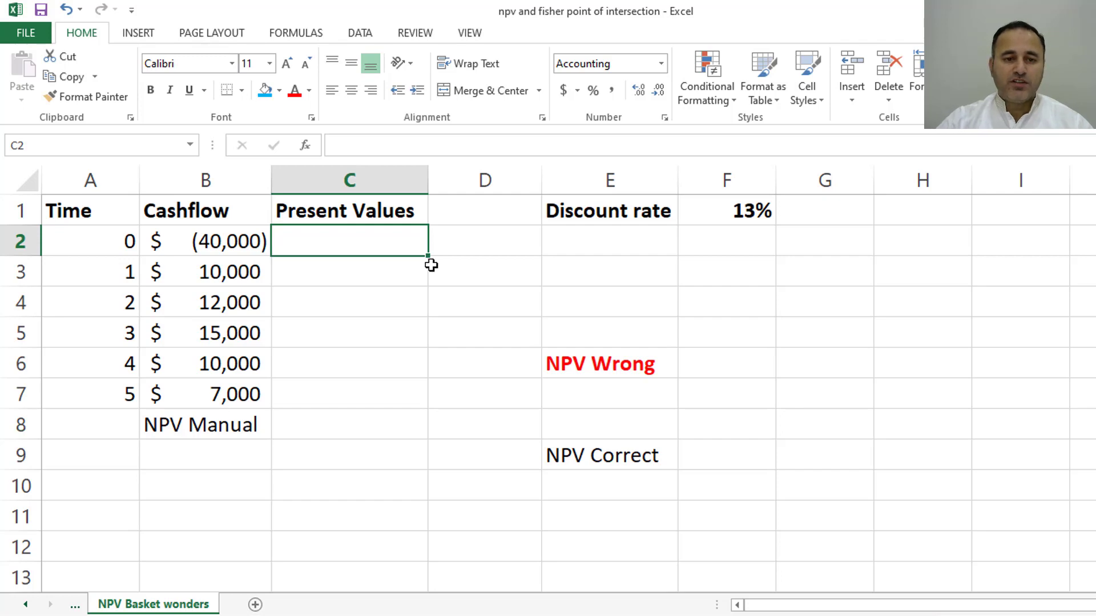
{"action": "type", "text": "="}
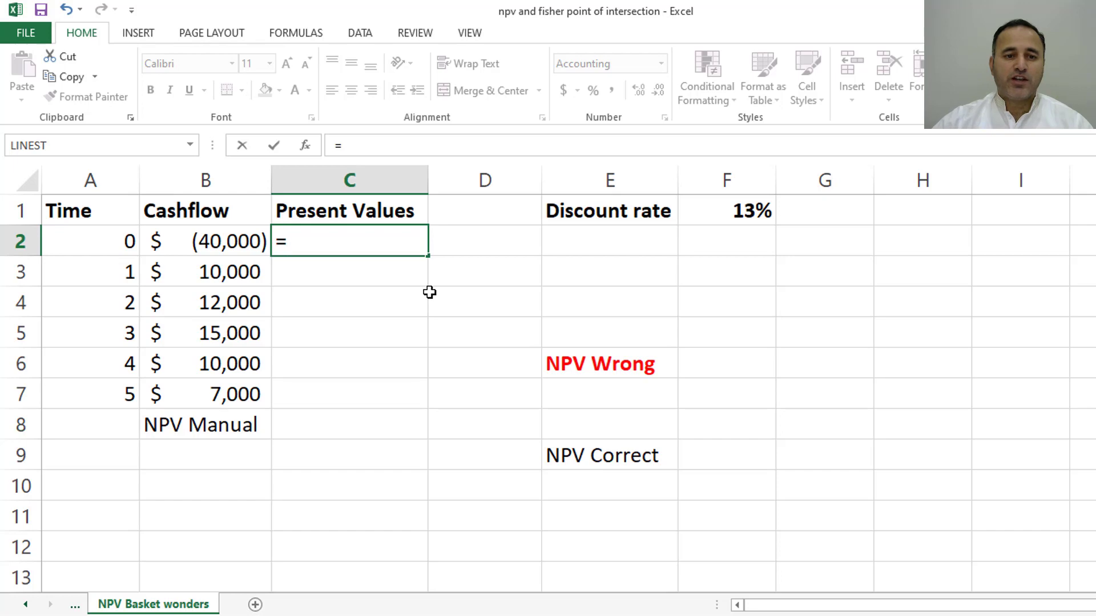
{"action": "left_click", "coordinate": [231, 246]}
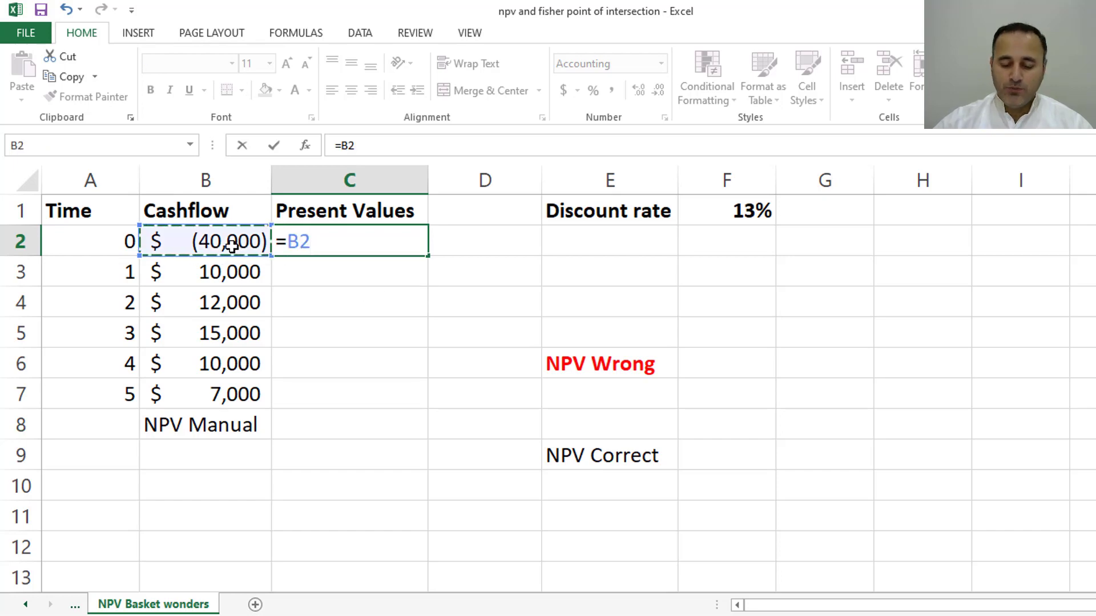
{"action": "type", "text": "/"}
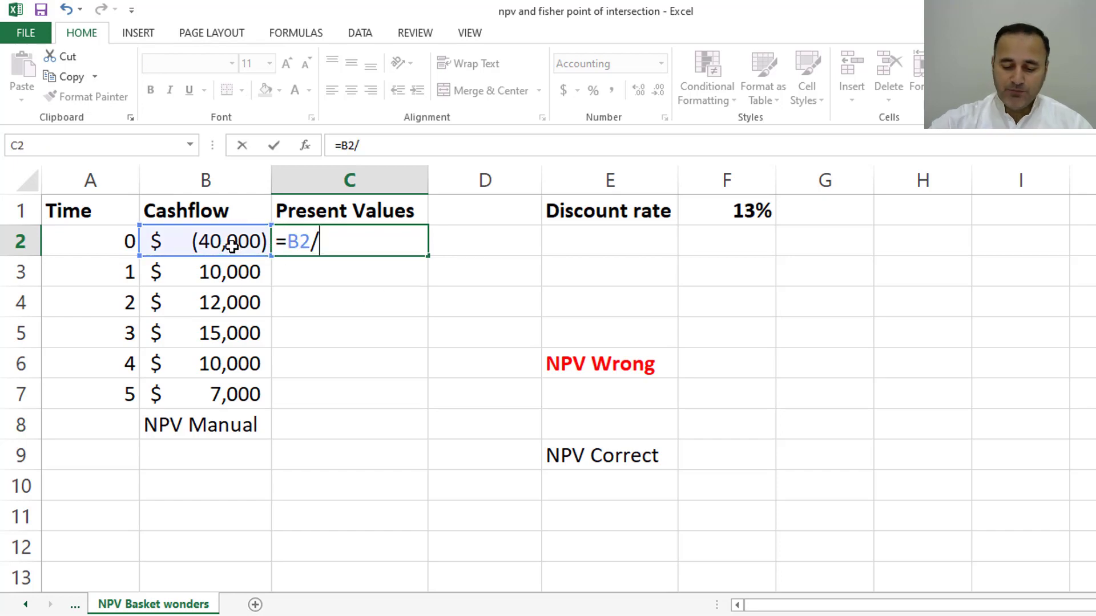
{"action": "type", "text": "(1+"}
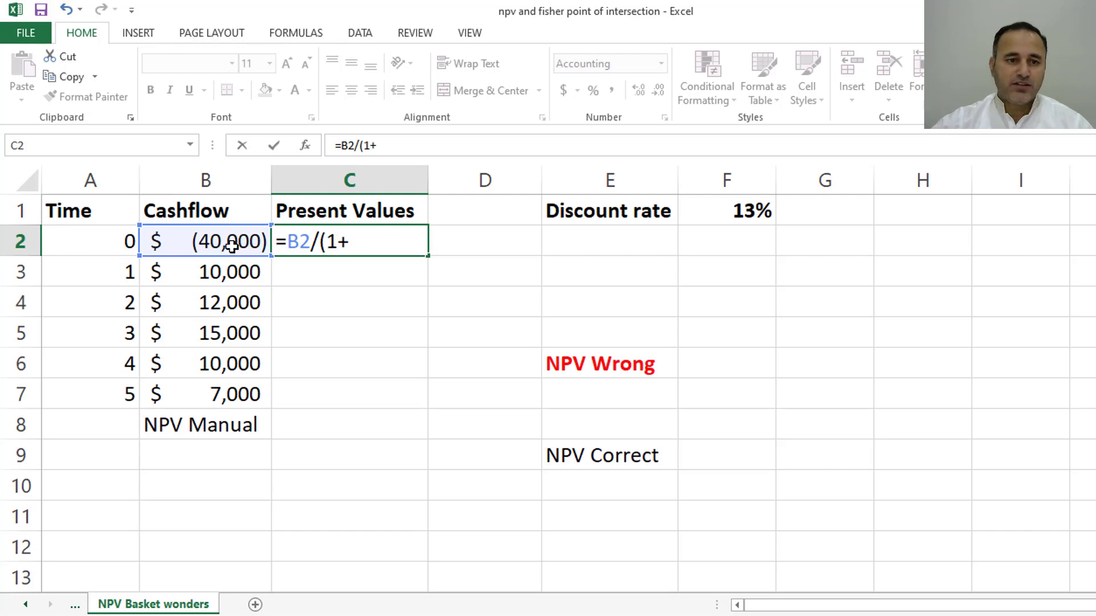
{"action": "left_click", "coordinate": [114, 243]}
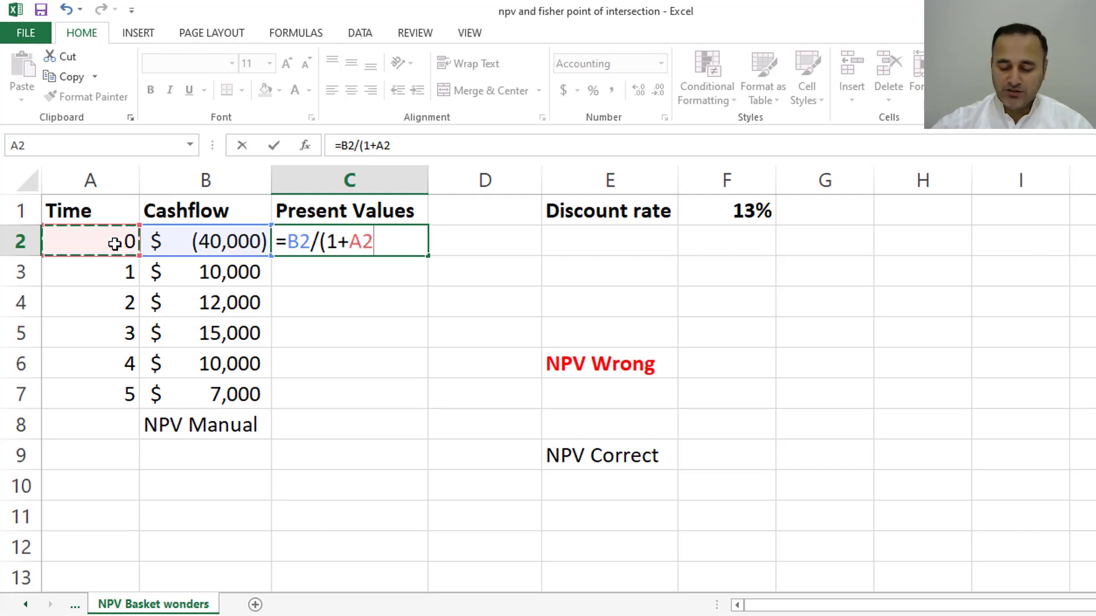
{"action": "left_click", "coordinate": [715, 213]}
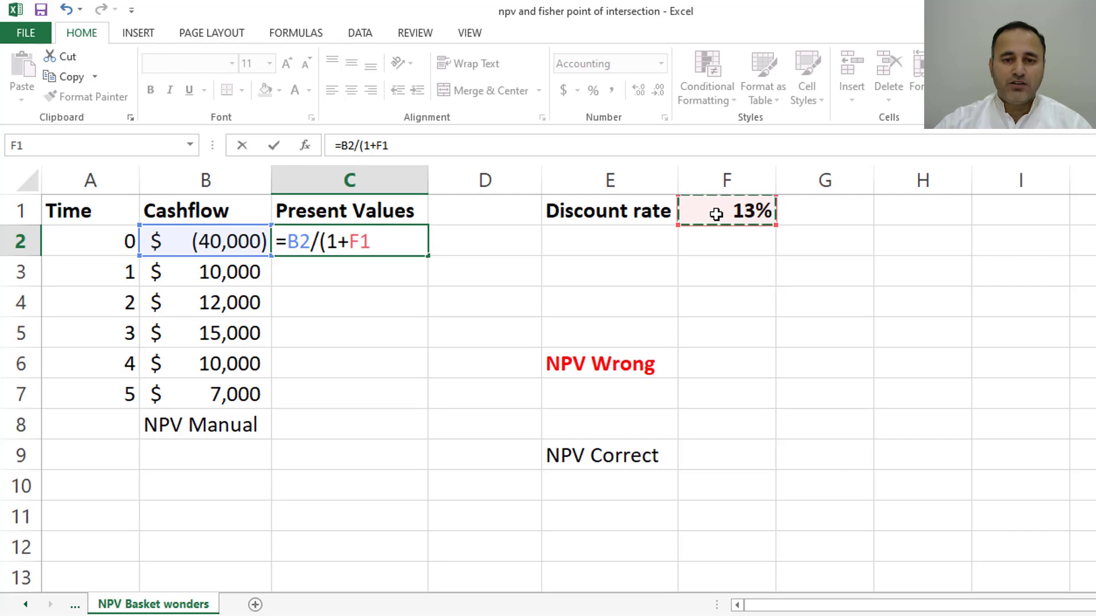
{"action": "key", "text": "F4"}
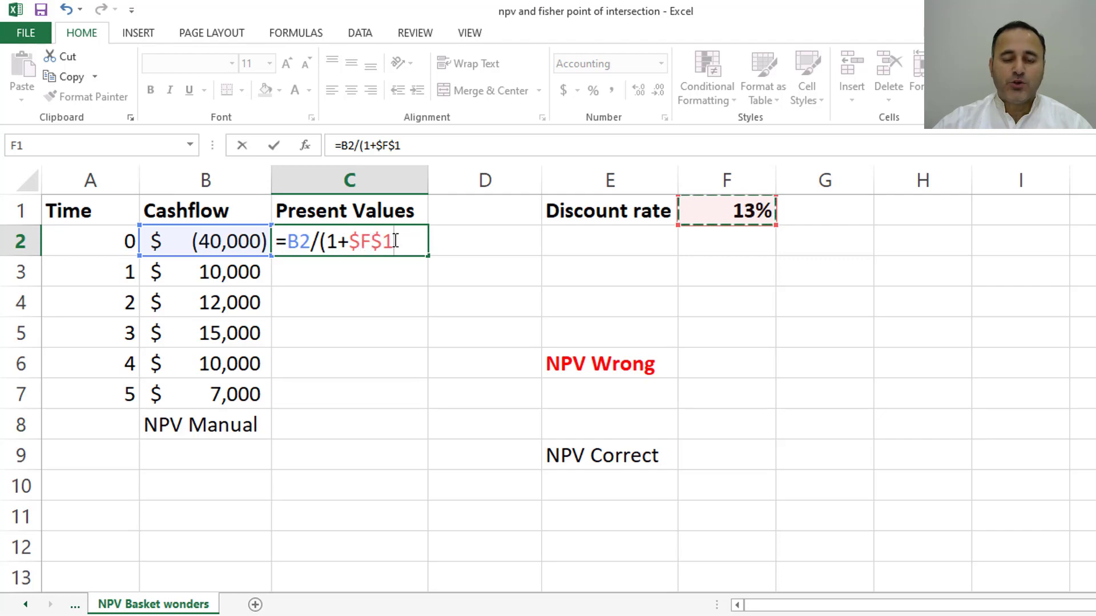
{"action": "type", "text": ")"}
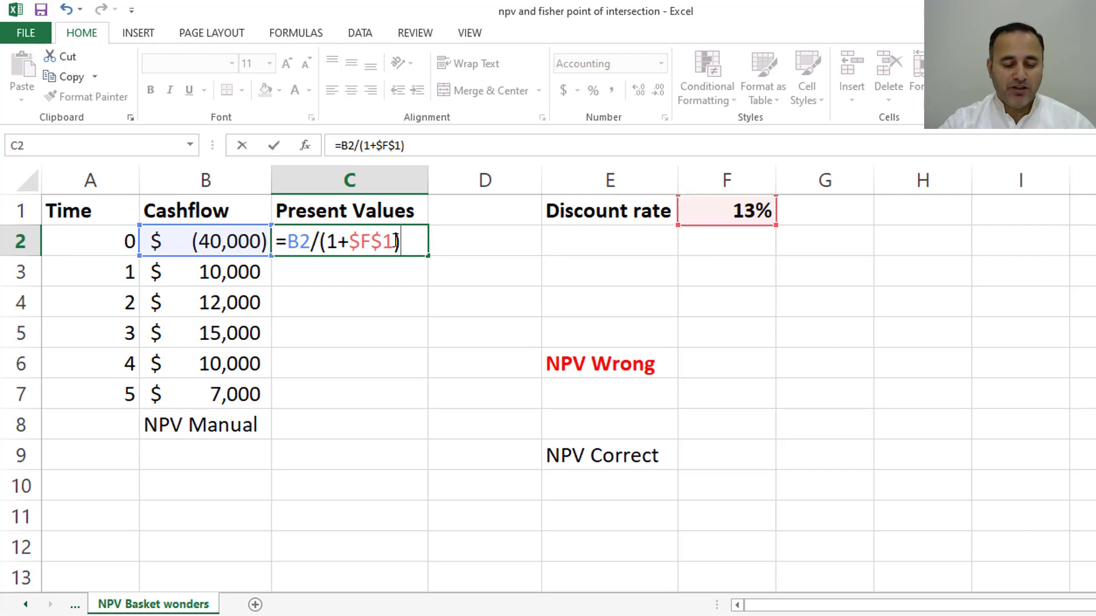
{"action": "type", "text": "^"}
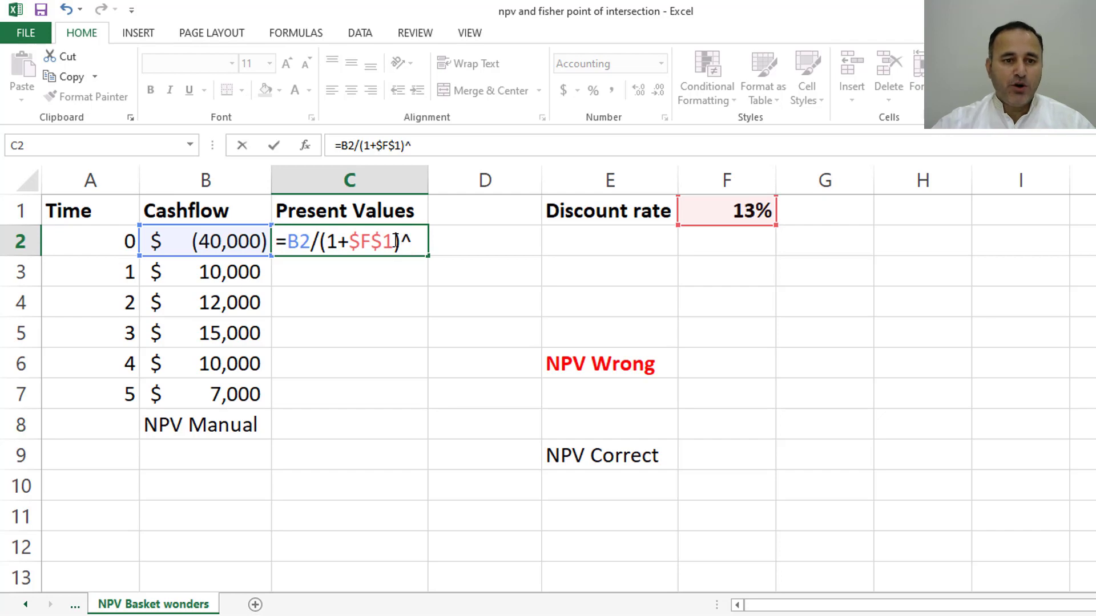
{"action": "left_click", "coordinate": [108, 241]}
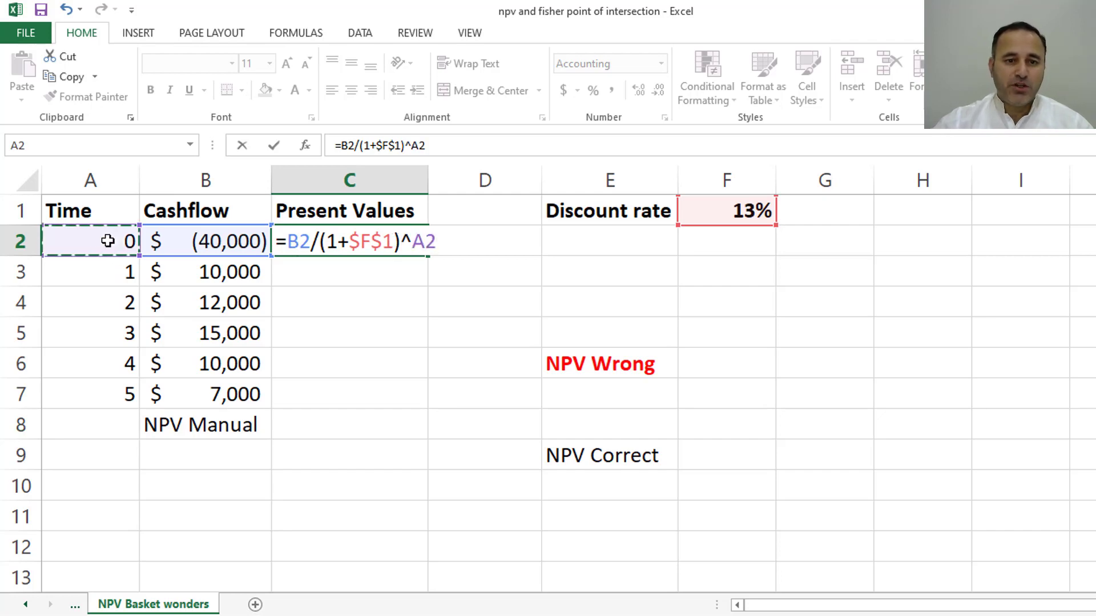
{"action": "key", "text": "Return"}
Step: Fill the present value formula from C2 down to C7 and check the references in C5
{"action": "left_click", "coordinate": [339, 246]}
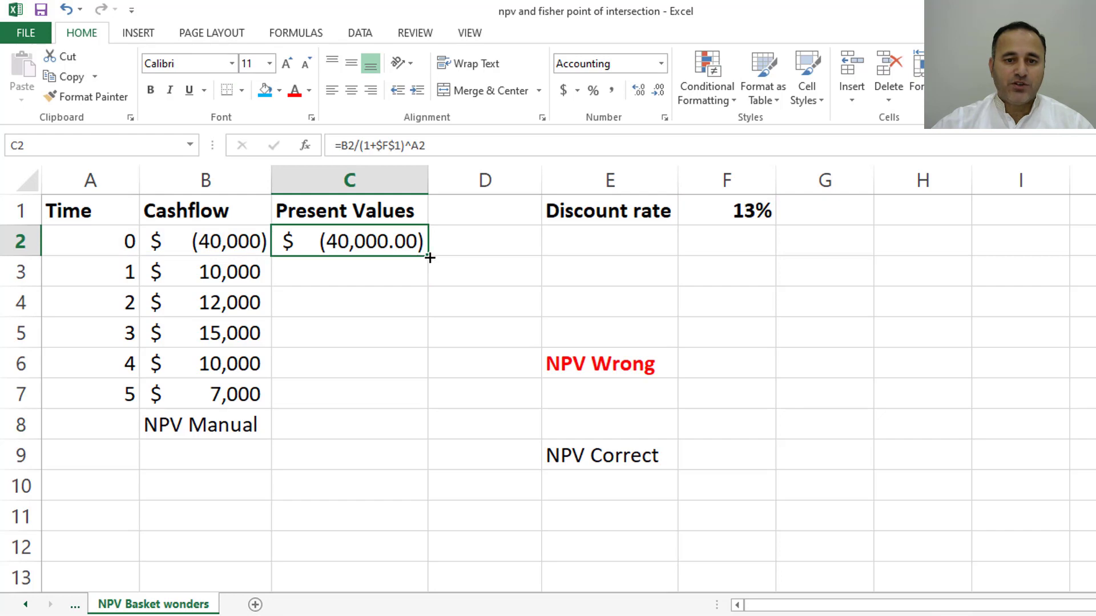
{"action": "left_click_drag", "start_coordinate": [430, 257], "coordinate": [424, 407]}
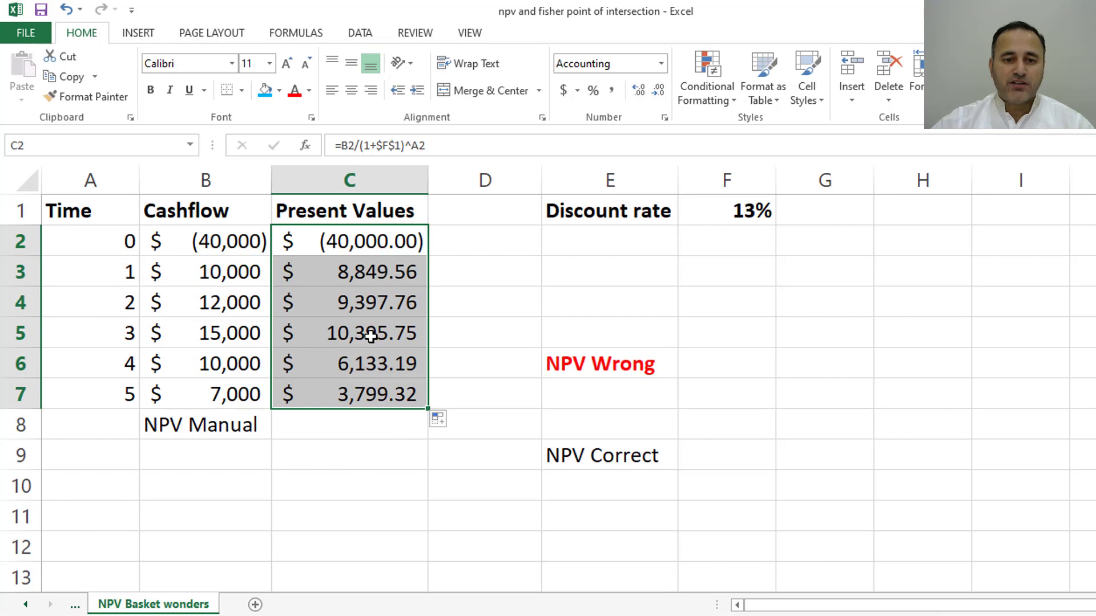
{"action": "left_click", "coordinate": [371, 337]}
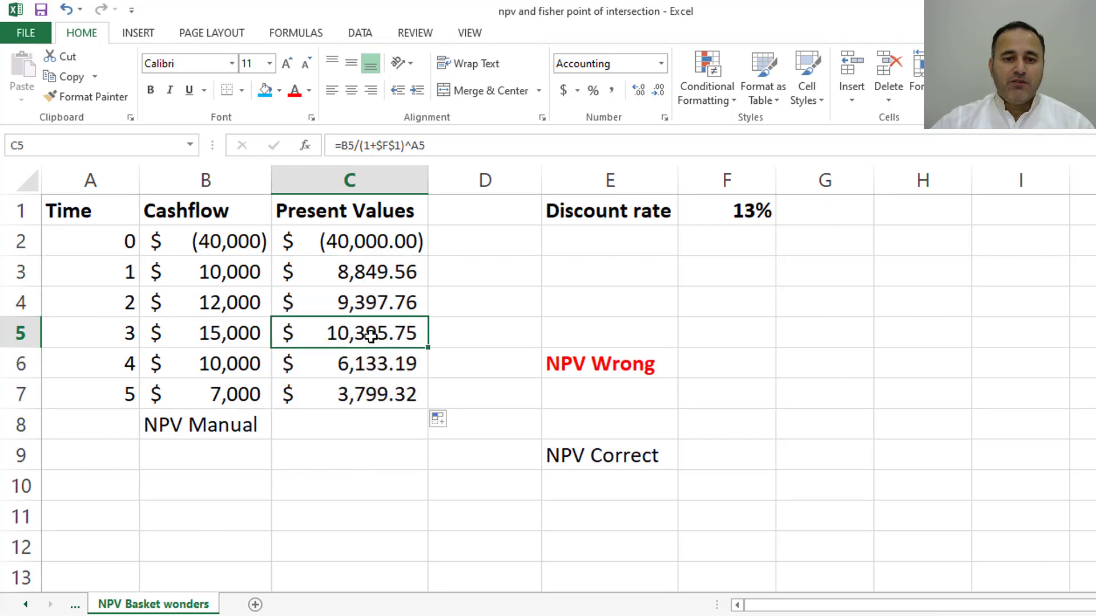
{"action": "double_click", "coordinate": [371, 337]}
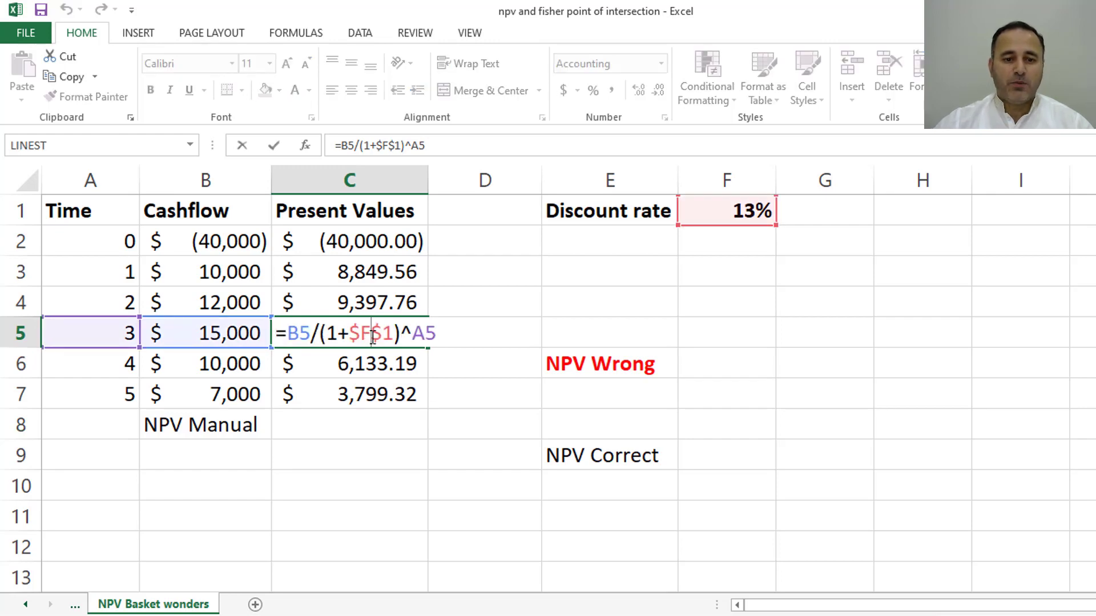
{"action": "key", "text": "Return"}
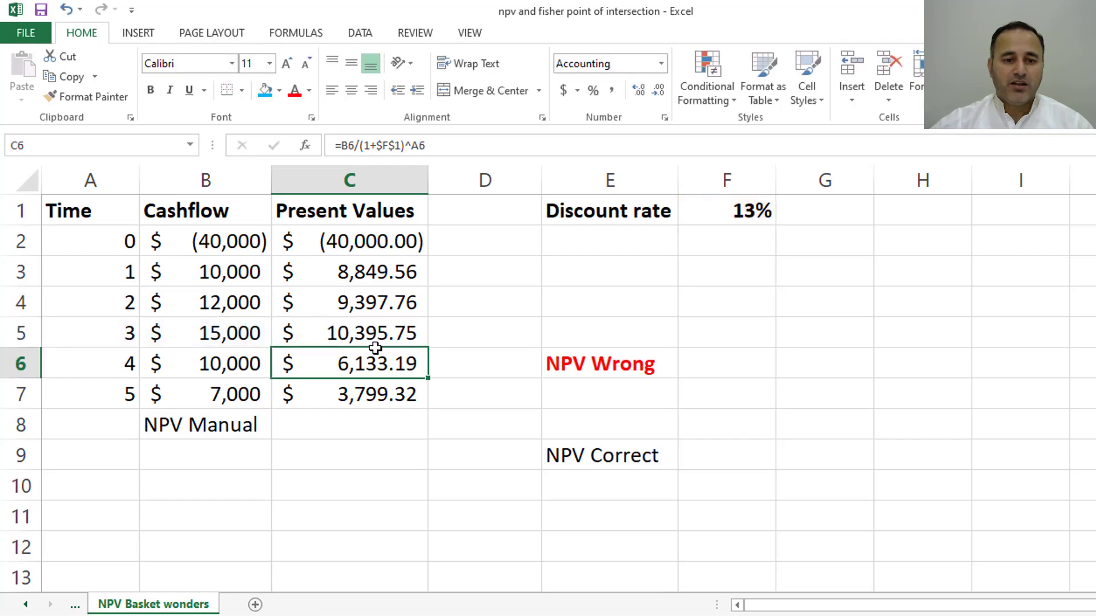
Step: Total the present values for NPV Manual in C8 with =SUM(C2:C7)
{"action": "left_click", "coordinate": [372, 422]}
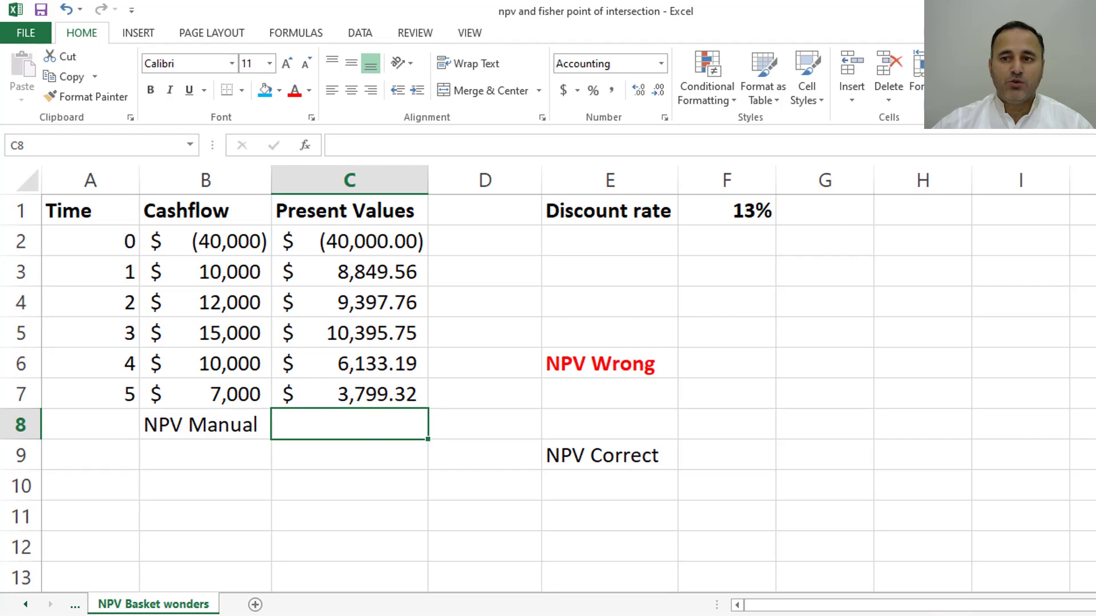
{"action": "left_click", "coordinate": [959, 60]}
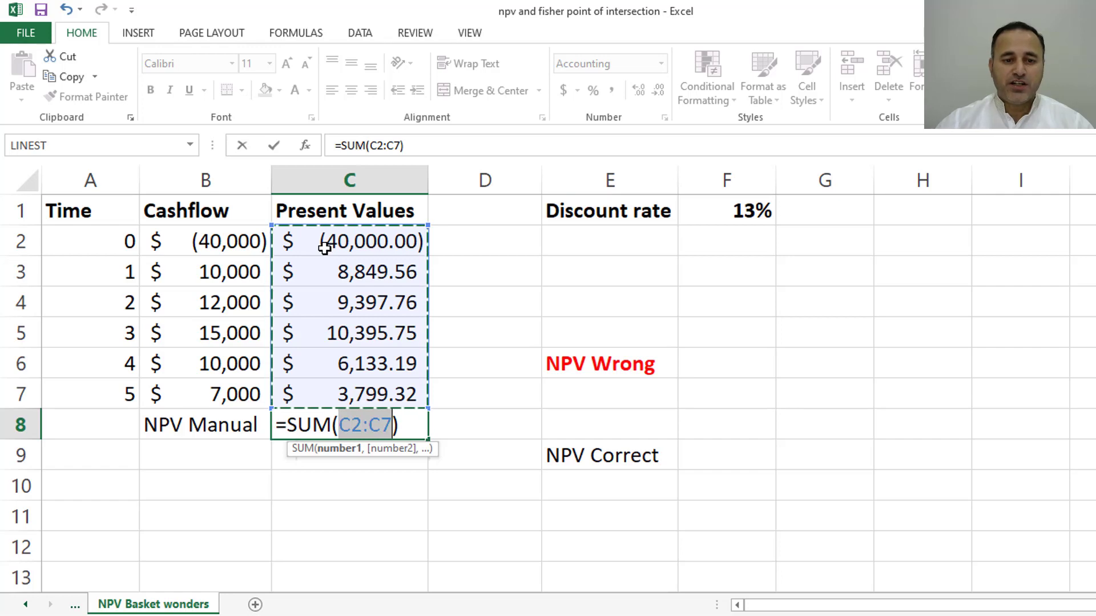
{"action": "key", "text": "Return"}
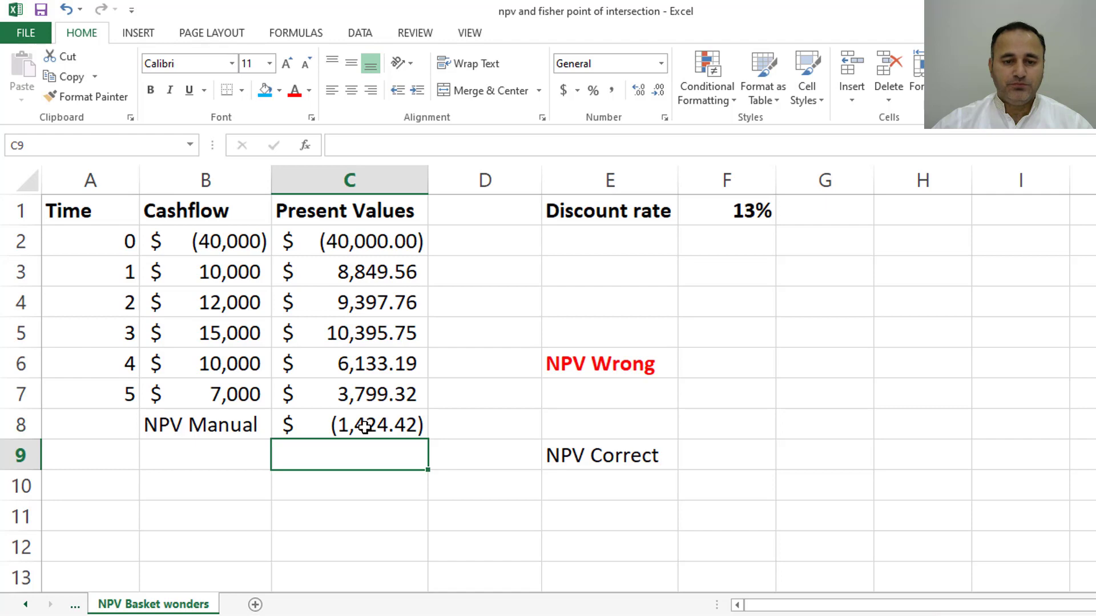
Step: Enter =NPV(F1,B2:B7) for NPV Wrong in F6 and compare it with the manual NPV in C8
{"action": "left_click", "coordinate": [712, 367]}
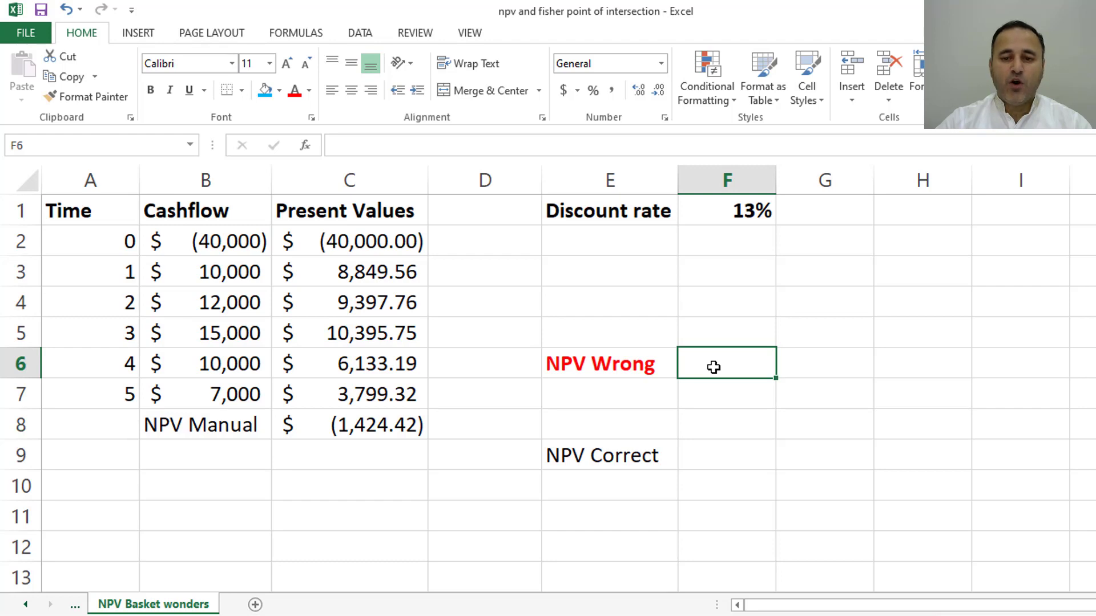
{"action": "type", "text": "="}
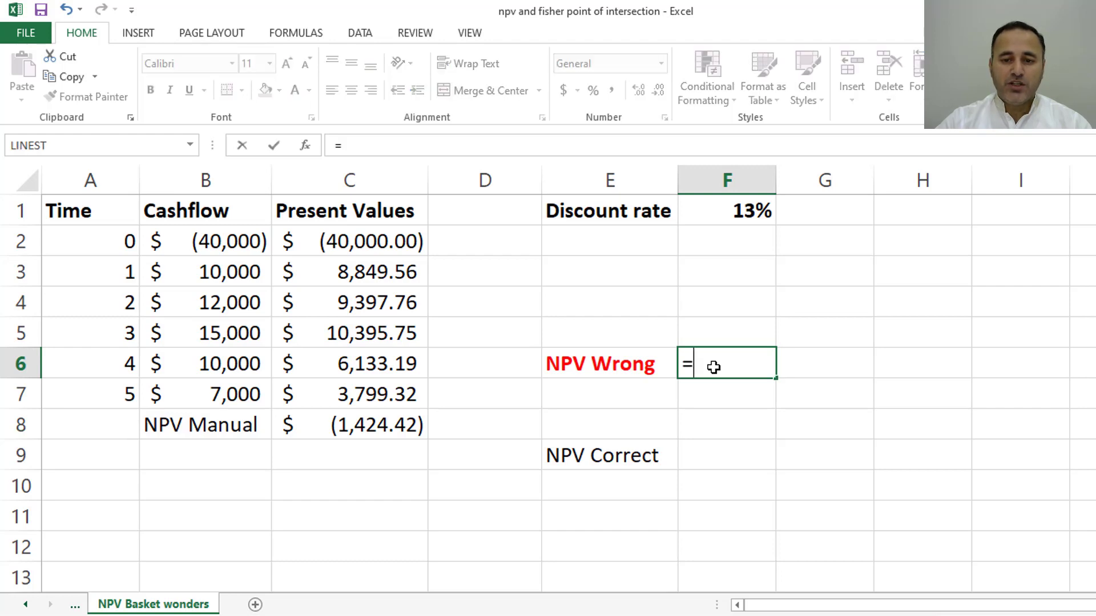
{"action": "type", "text": "npv"}
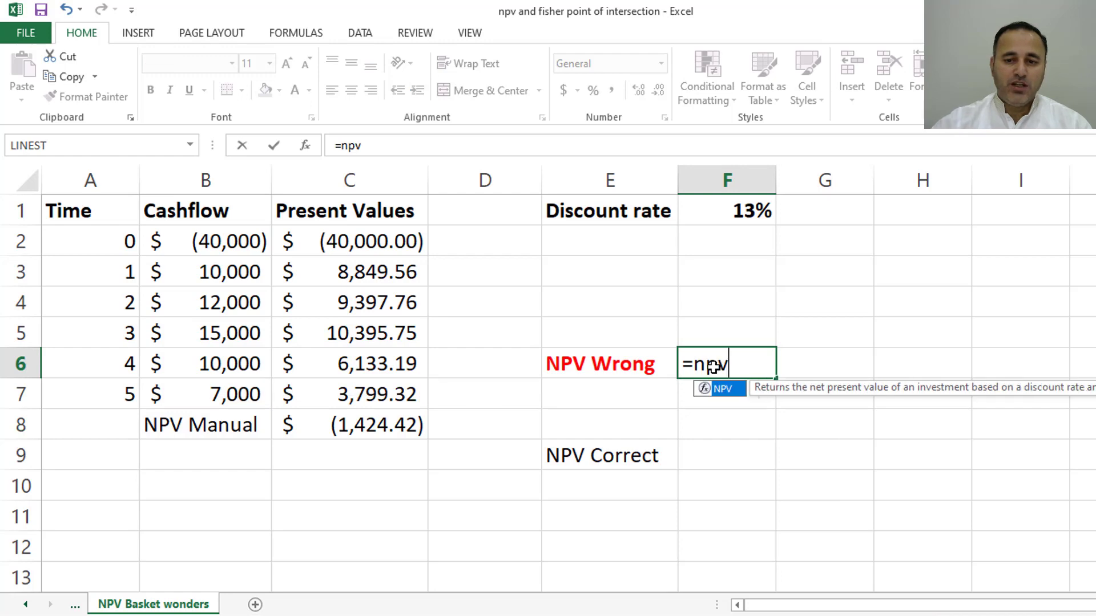
{"action": "double_click", "coordinate": [734, 391]}
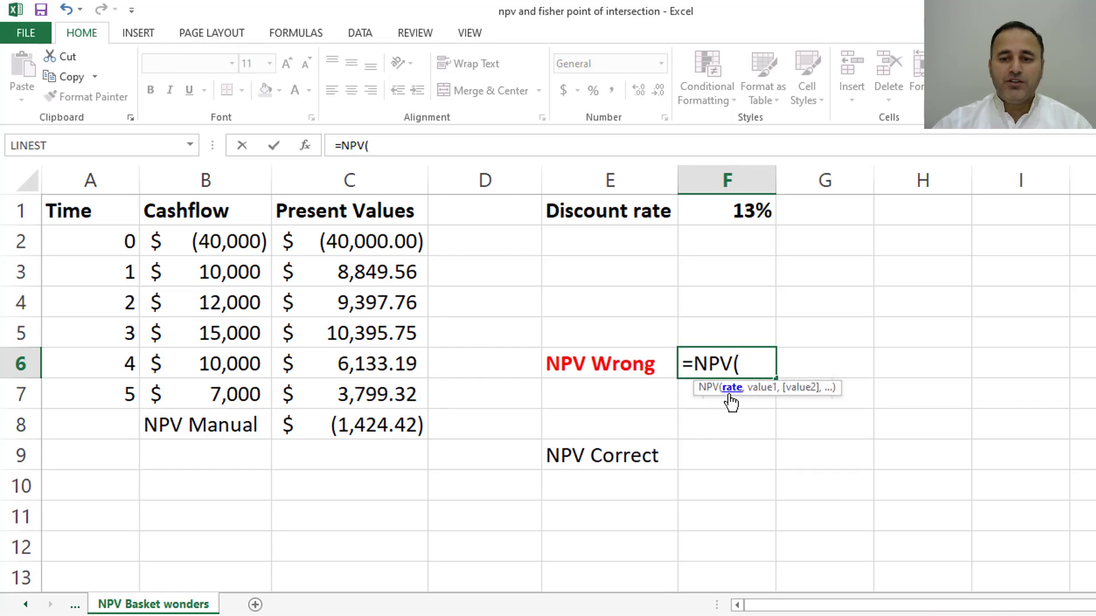
{"action": "left_click", "coordinate": [746, 210]}
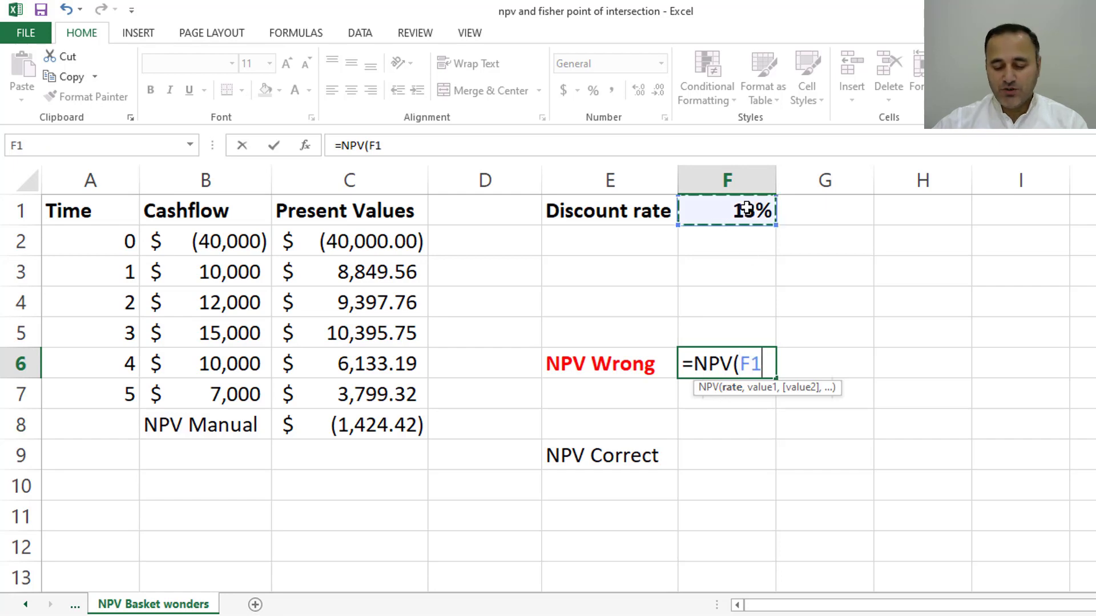
{"action": "type", "text": ","}
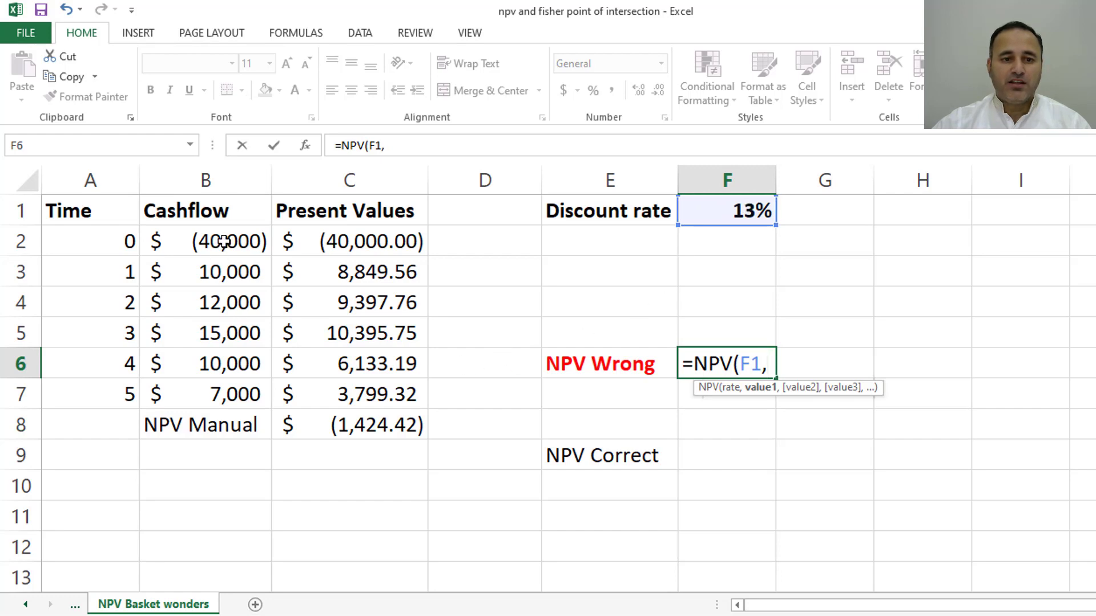
{"action": "left_click_drag", "start_coordinate": [224, 241], "coordinate": [225, 394]}
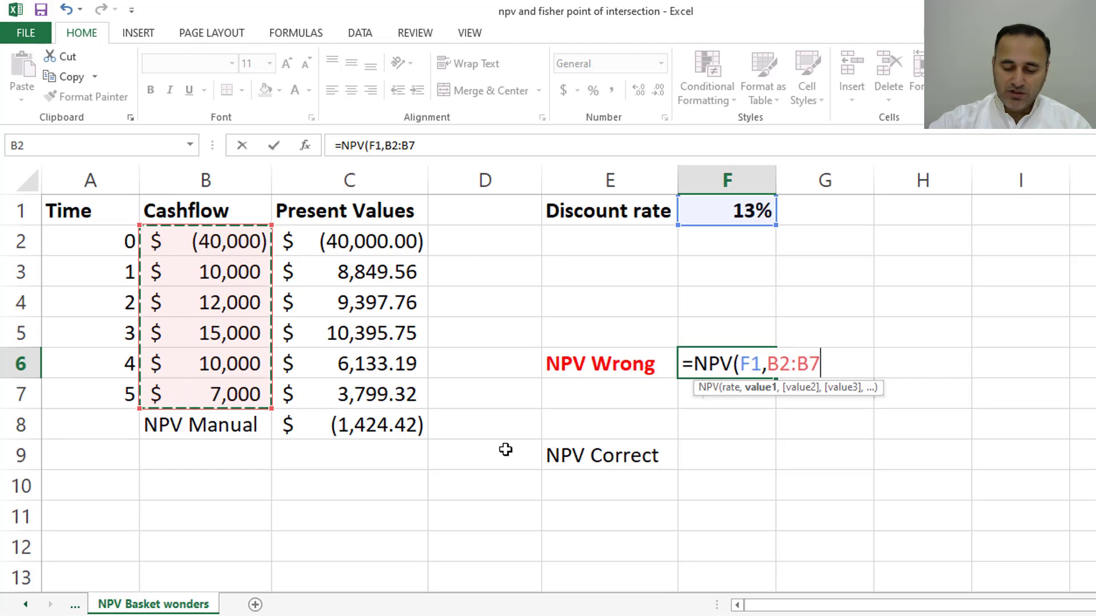
{"action": "type", "text": ")"}
{"action": "key", "text": "Return"}
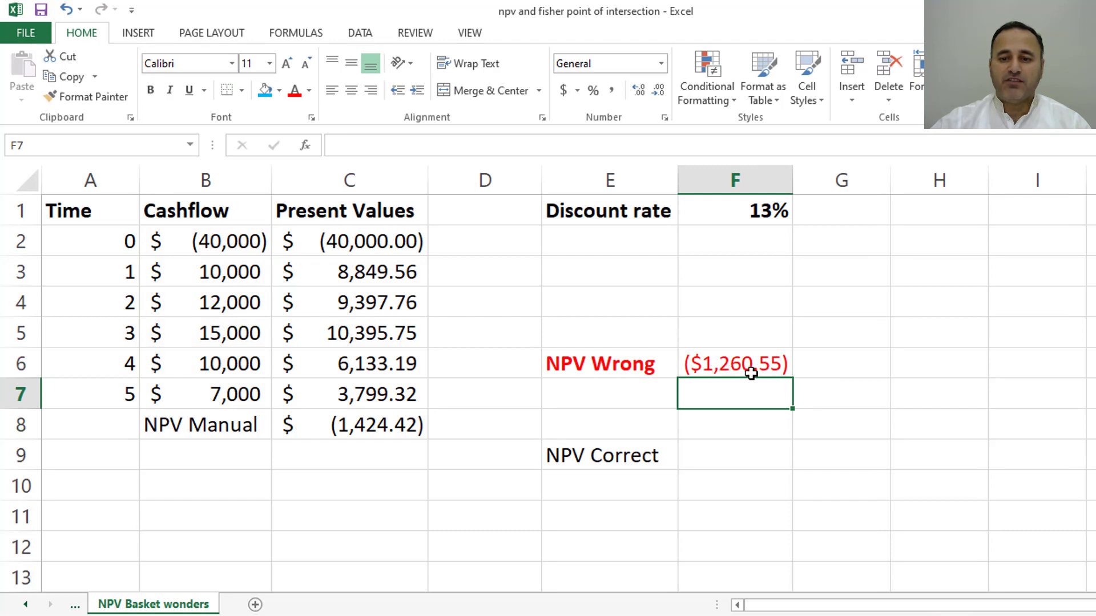
{"action": "left_click", "coordinate": [729, 368]}
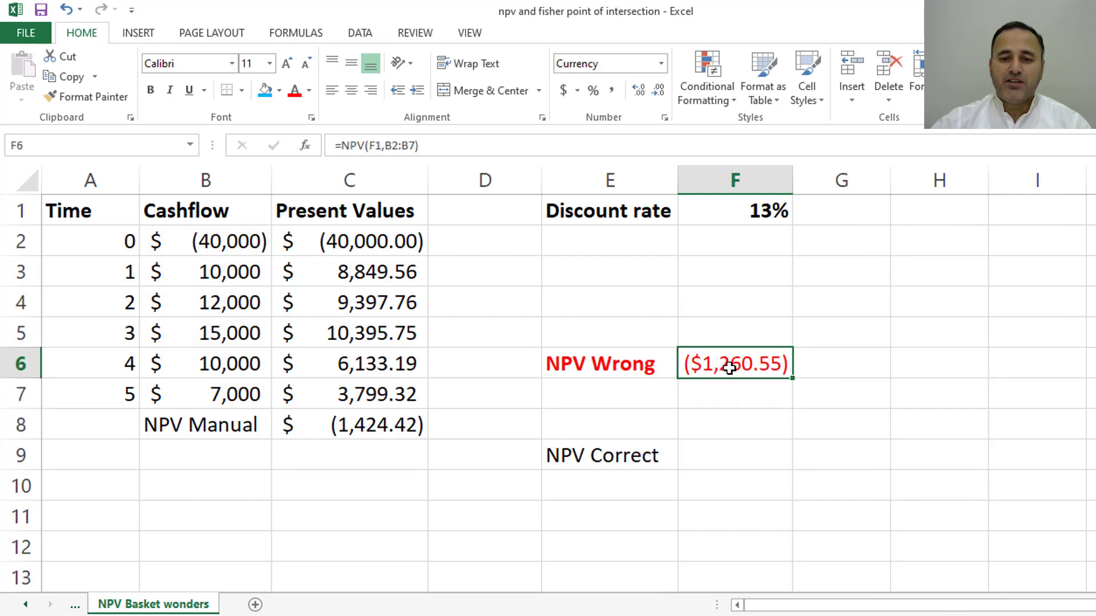
{"action": "left_click", "coordinate": [361, 429]}
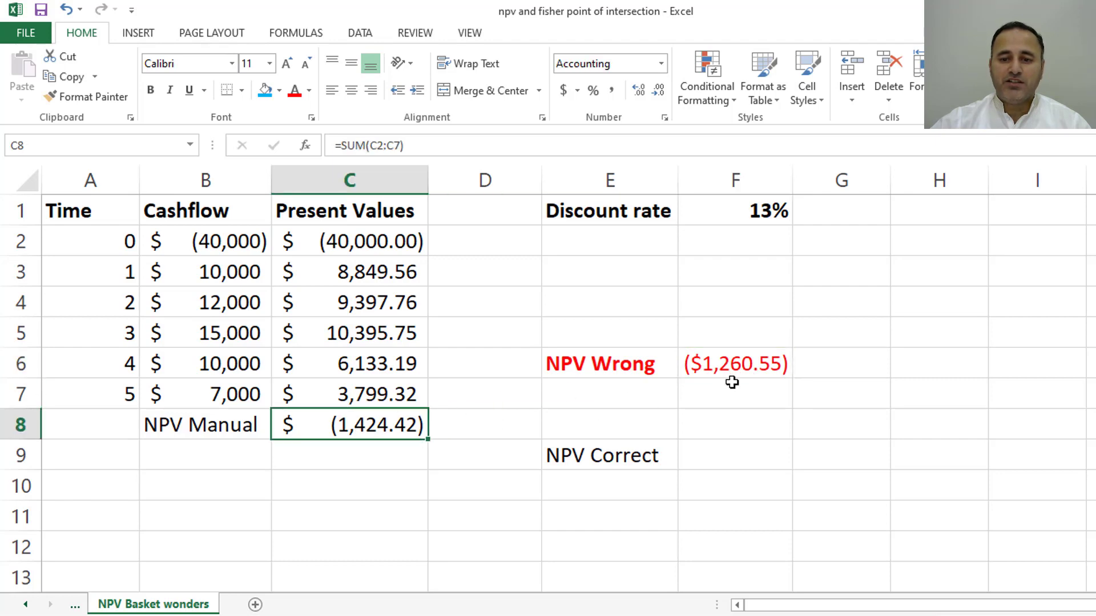
Step: Enter =NPV(F1,B3:B7)+B2 for NPV Correct in F9, adding the initial outlay outside the NPV function
{"action": "left_click", "coordinate": [728, 460]}
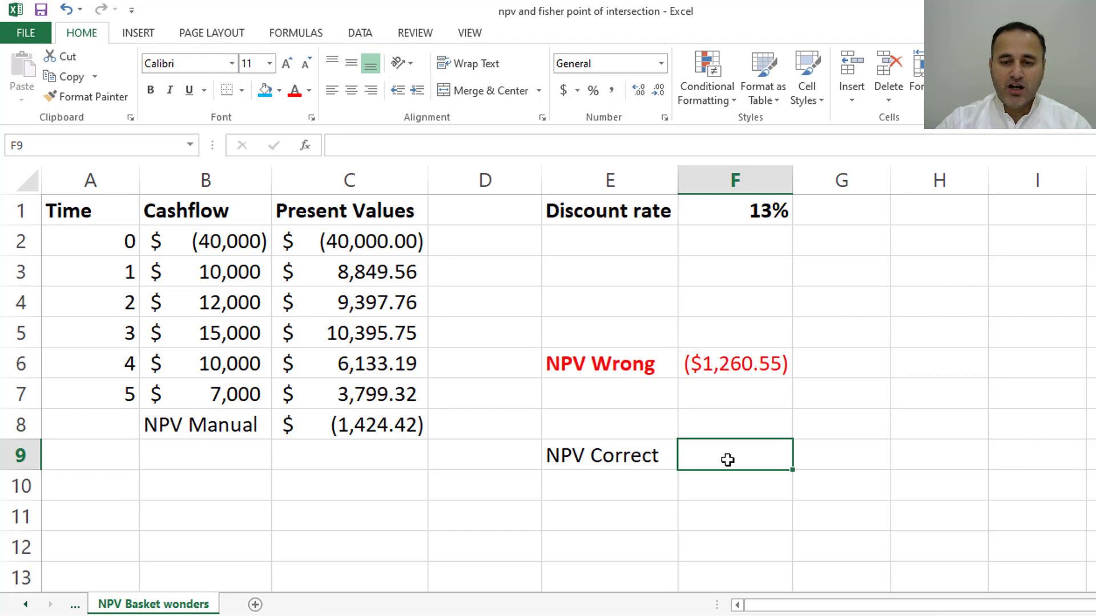
{"action": "type", "text": "="}
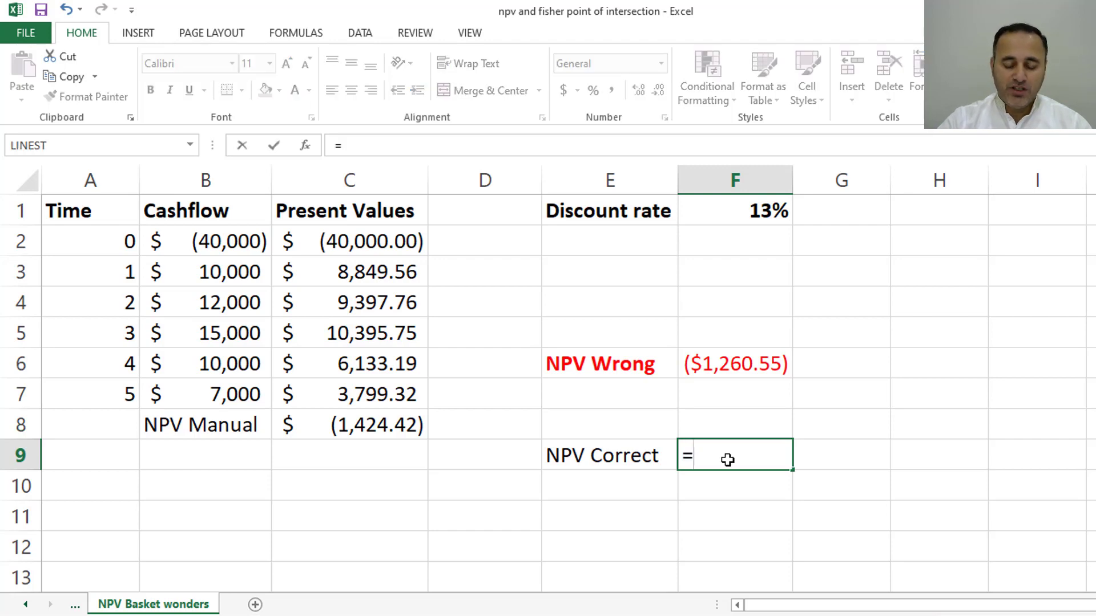
{"action": "type", "text": "npv"}
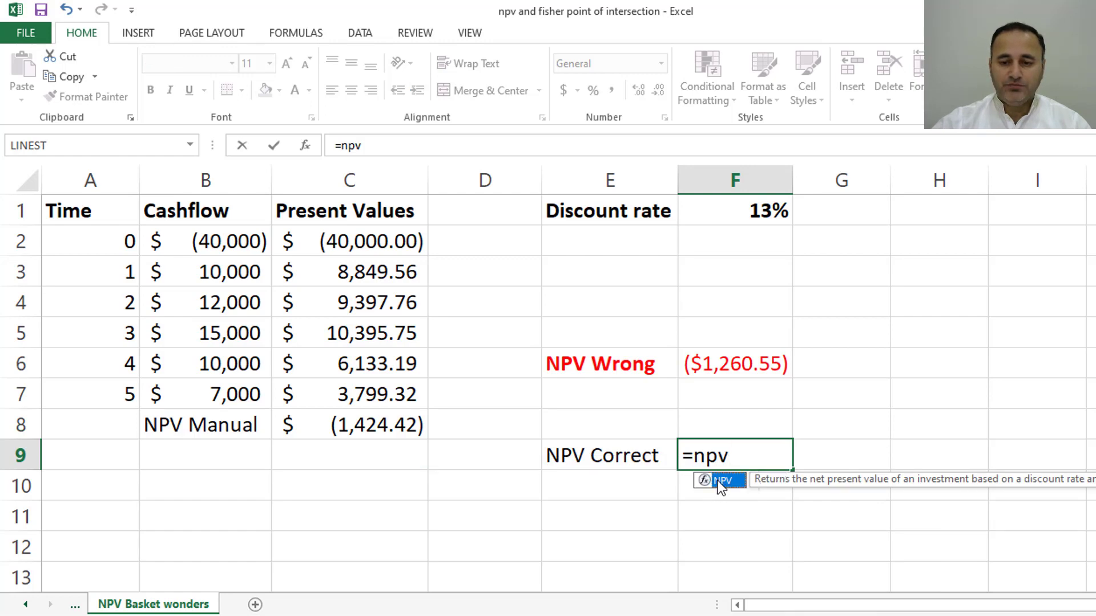
{"action": "double_click", "coordinate": [717, 480]}
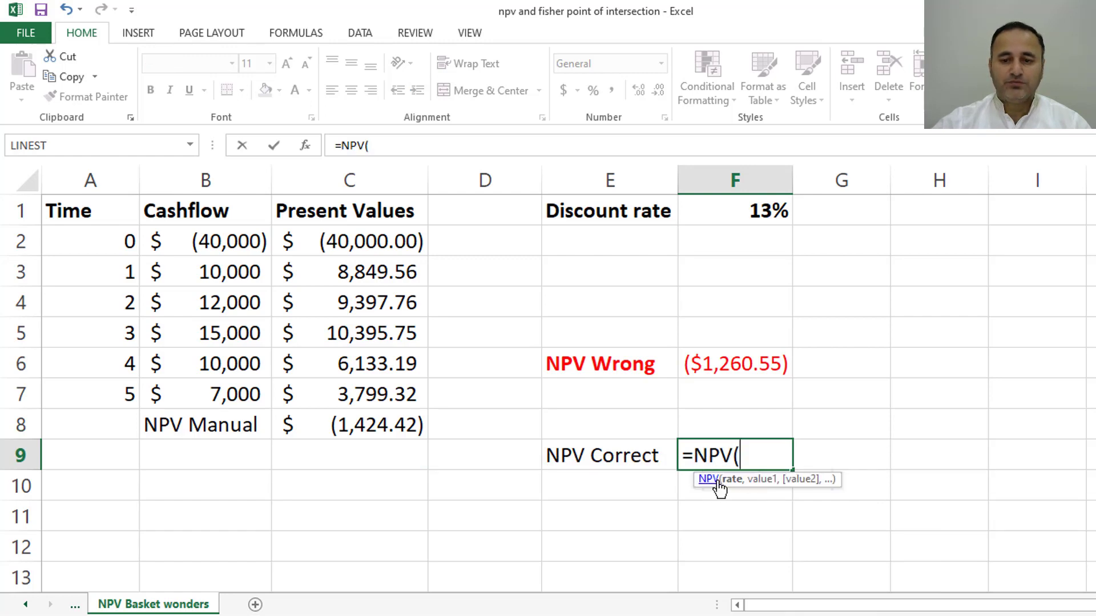
{"action": "left_click", "coordinate": [767, 210]}
{"action": "type", "text": ","}
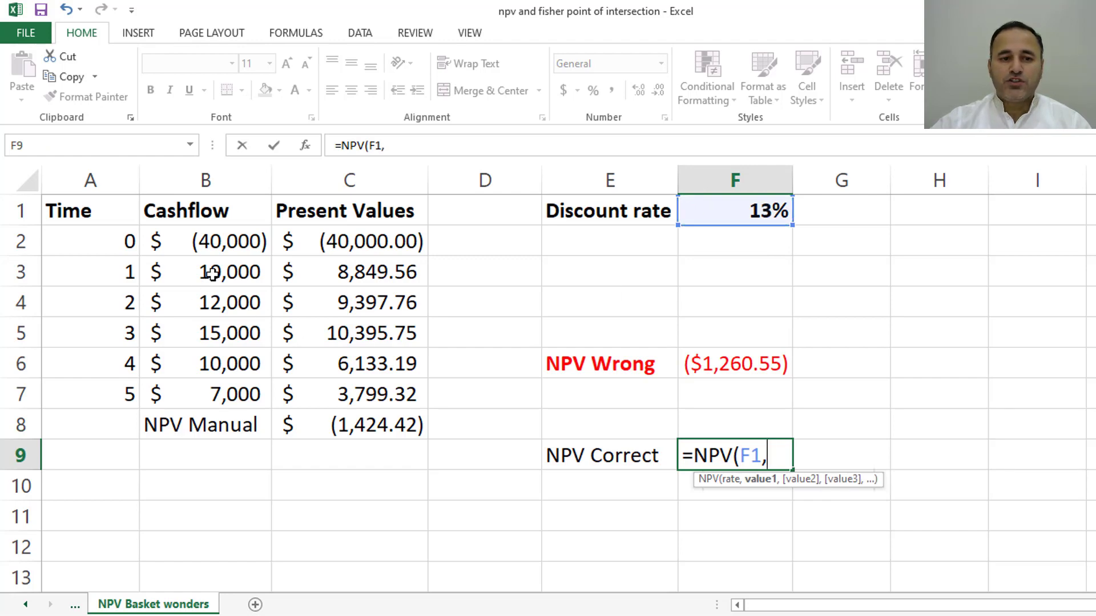
{"action": "left_click_drag", "start_coordinate": [213, 274], "coordinate": [208, 391]}
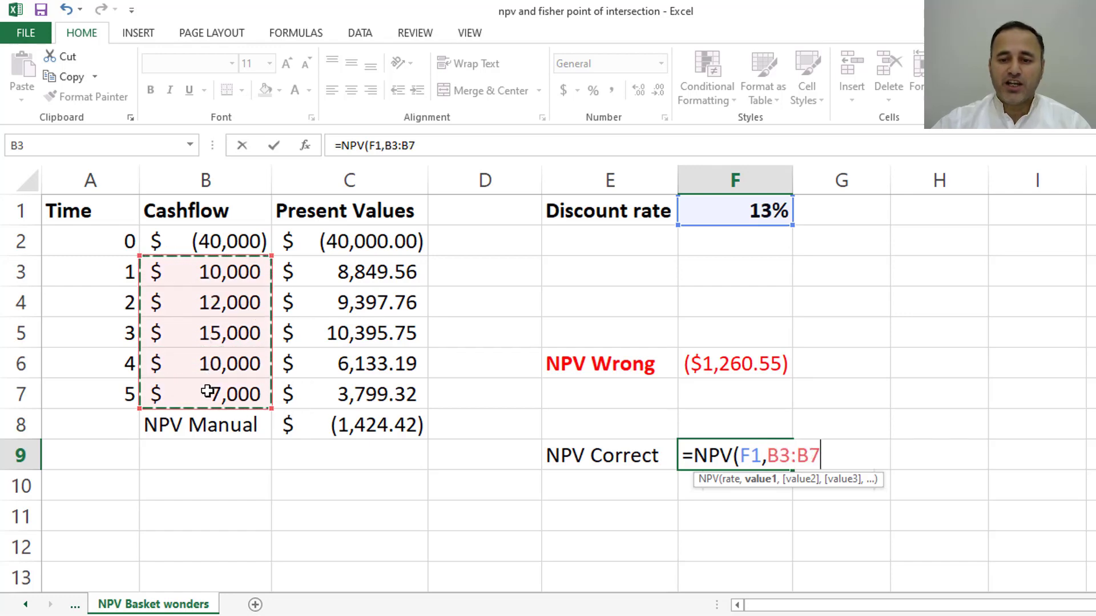
{"action": "type", "text": ")"}
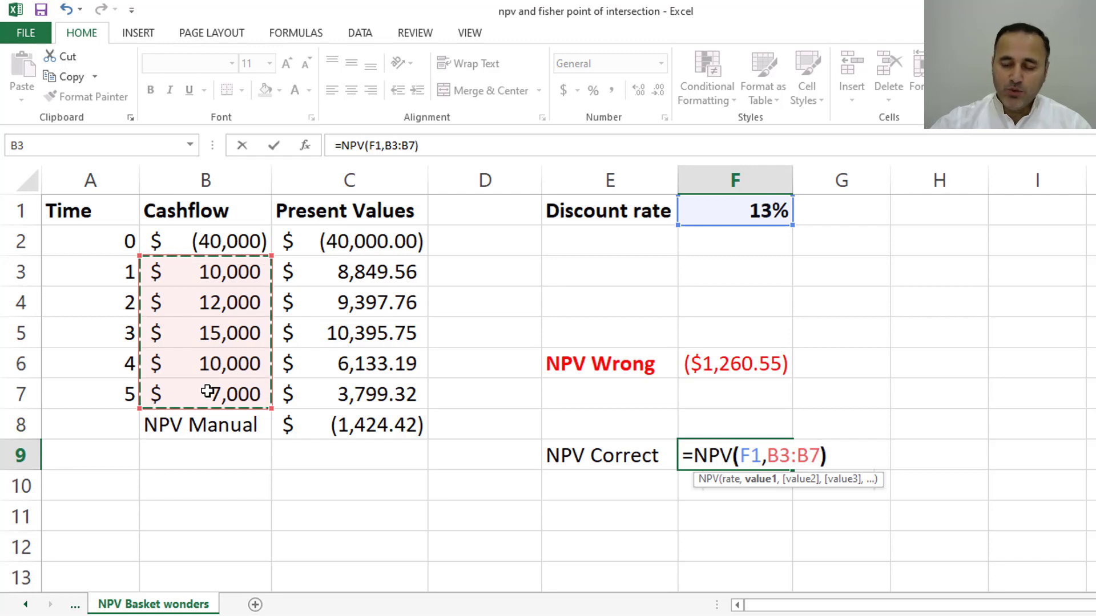
{"action": "type", "text": "+"}
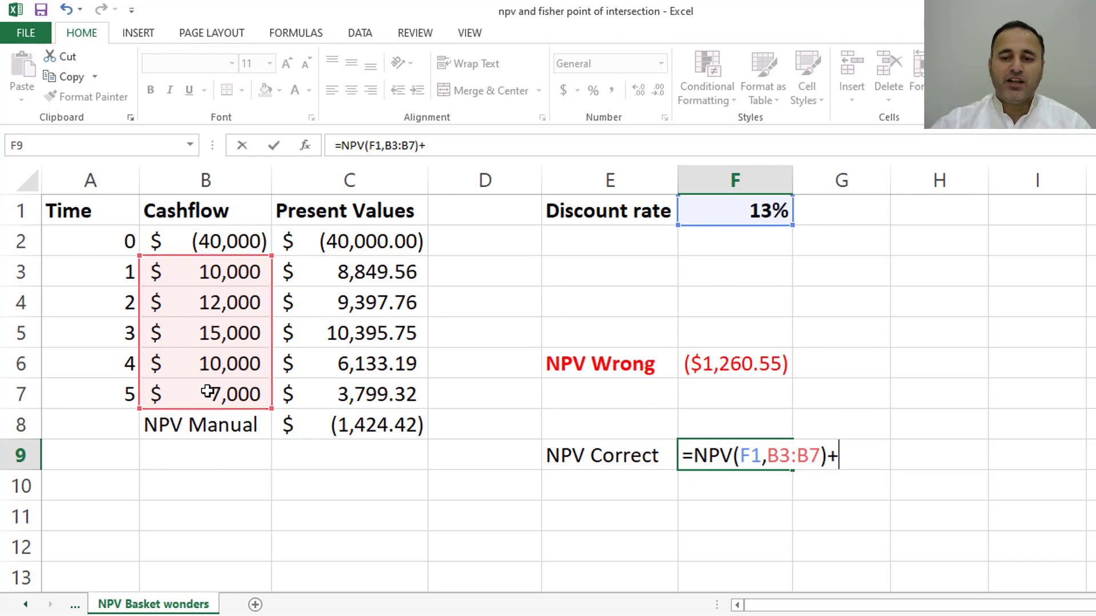
{"action": "left_click", "coordinate": [229, 243]}
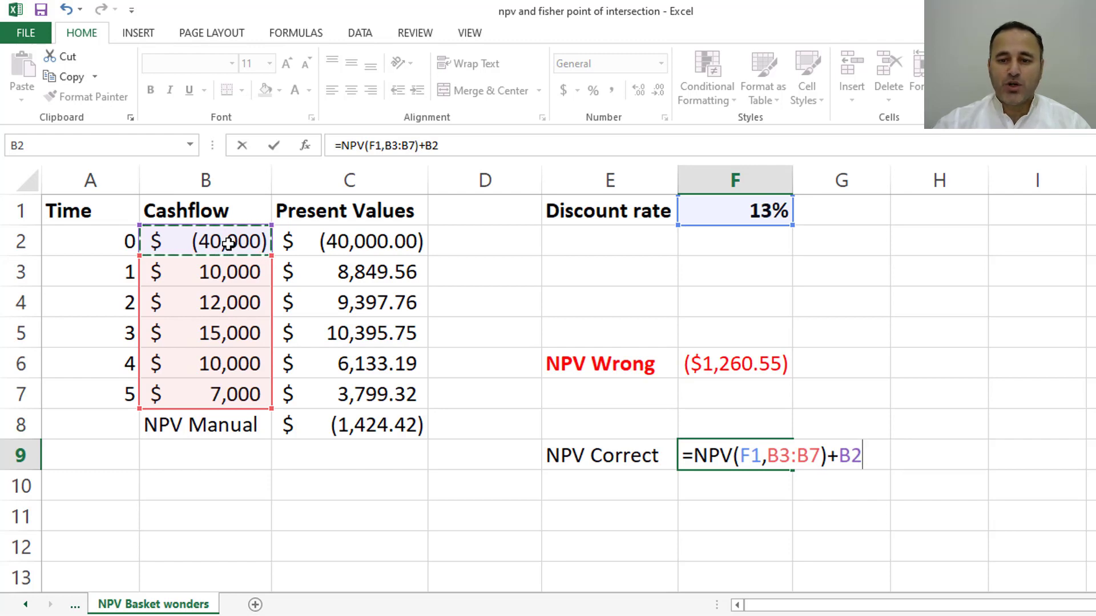
{"action": "key", "text": "Return"}
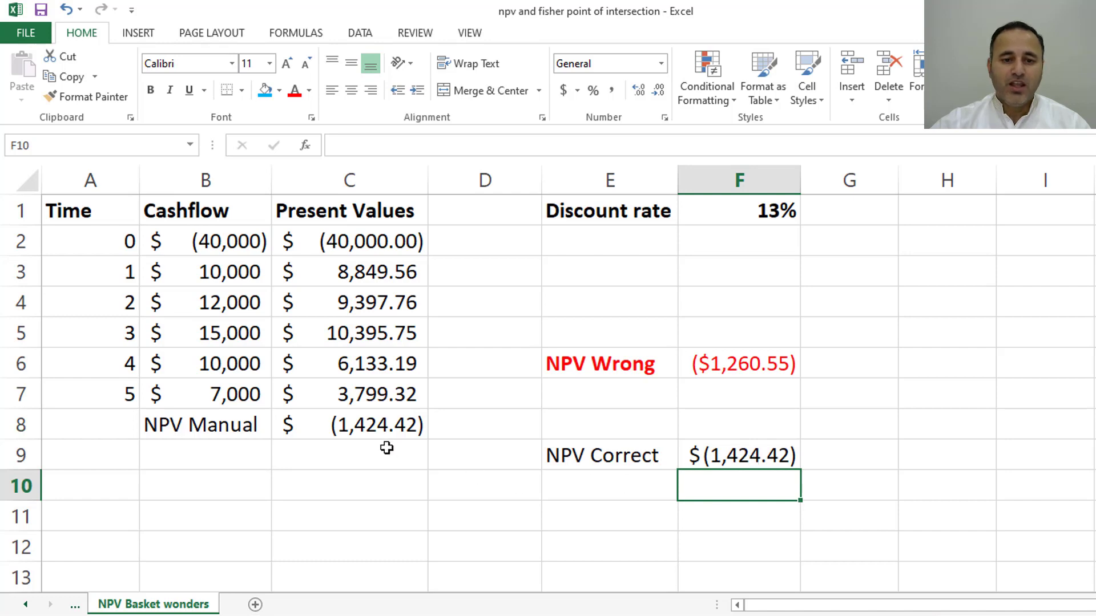
Step: Adjust the NPV Wrong figure with =F6*(1+F1) in G6, and review the manual calculation in B2:C8 against NPV Correct in F9
{"action": "left_click", "coordinate": [845, 368]}
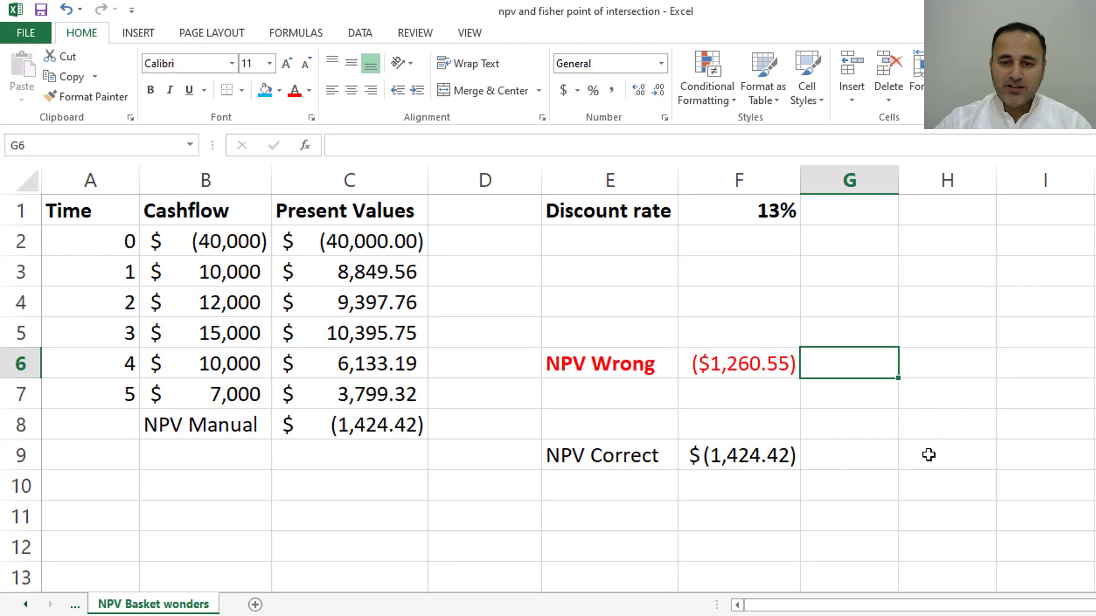
{"action": "left_click", "coordinate": [745, 367]}
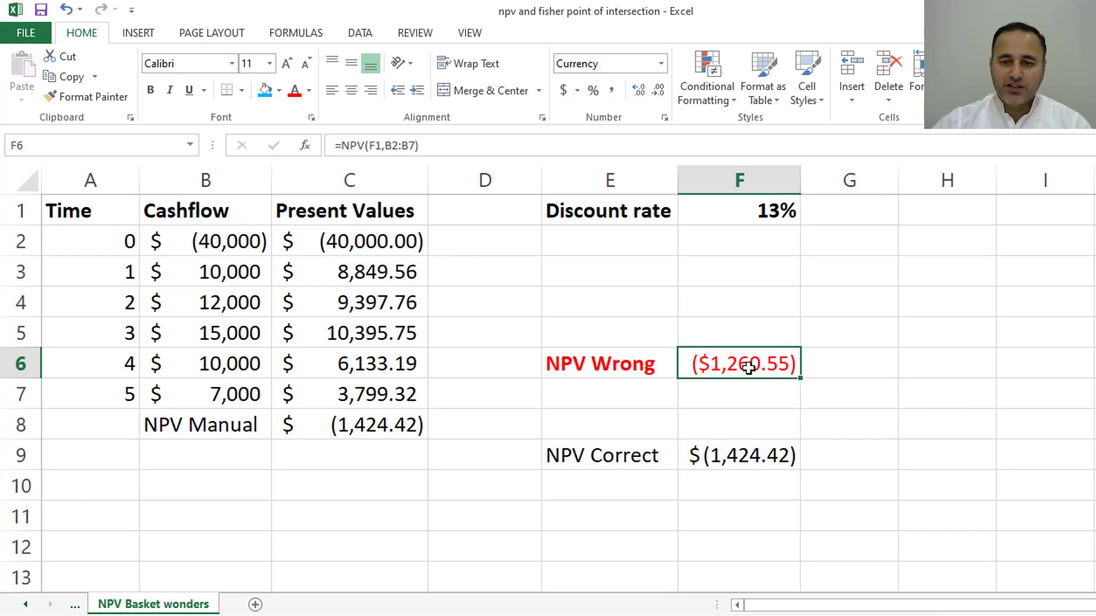
{"action": "left_click", "coordinate": [878, 367]}
{"action": "type", "text": "="}
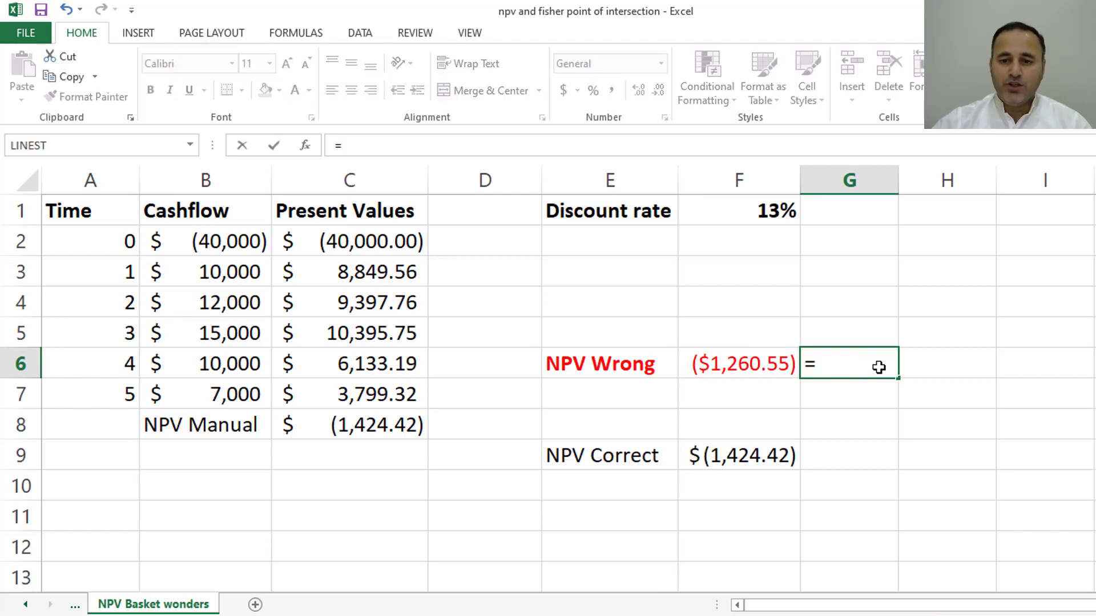
{"action": "left_click", "coordinate": [751, 361]}
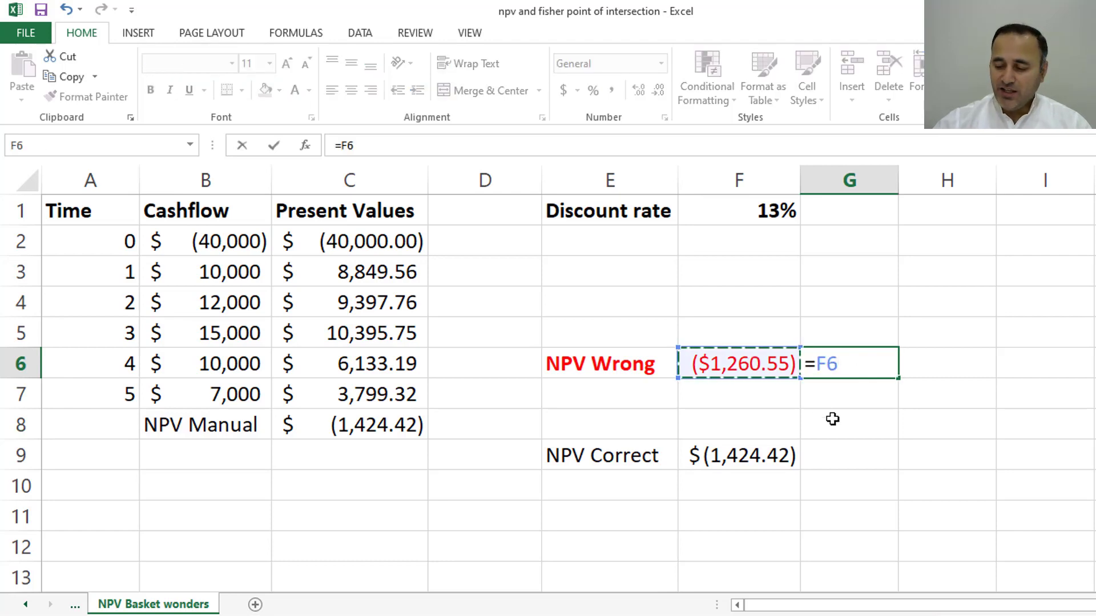
{"action": "type", "text": "*1"}
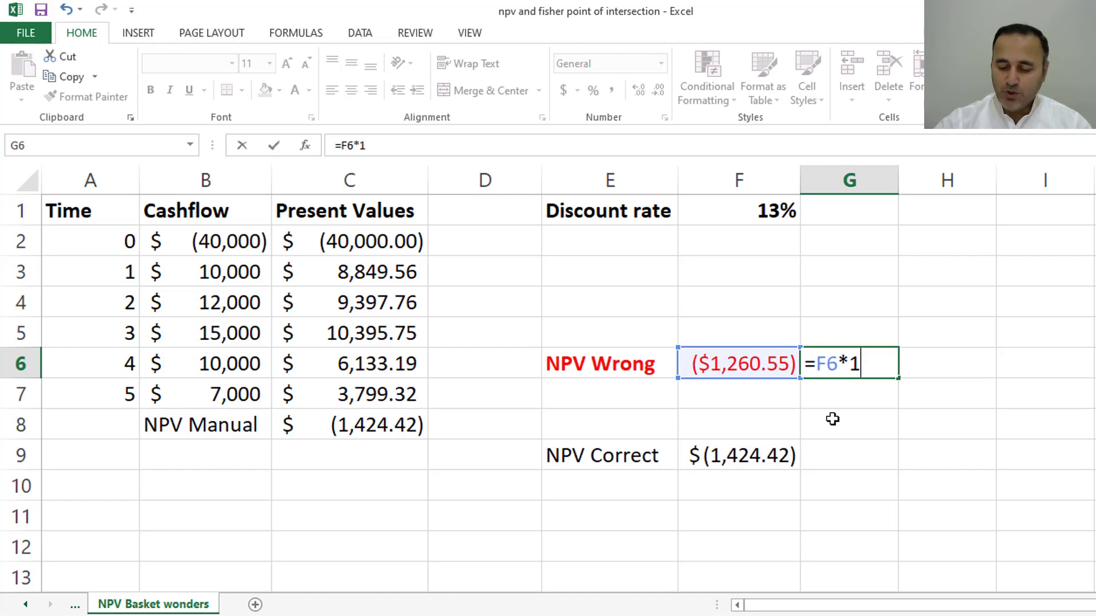
{"action": "key", "text": "BackSpace"}
{"action": "type", "text": "(1+"}
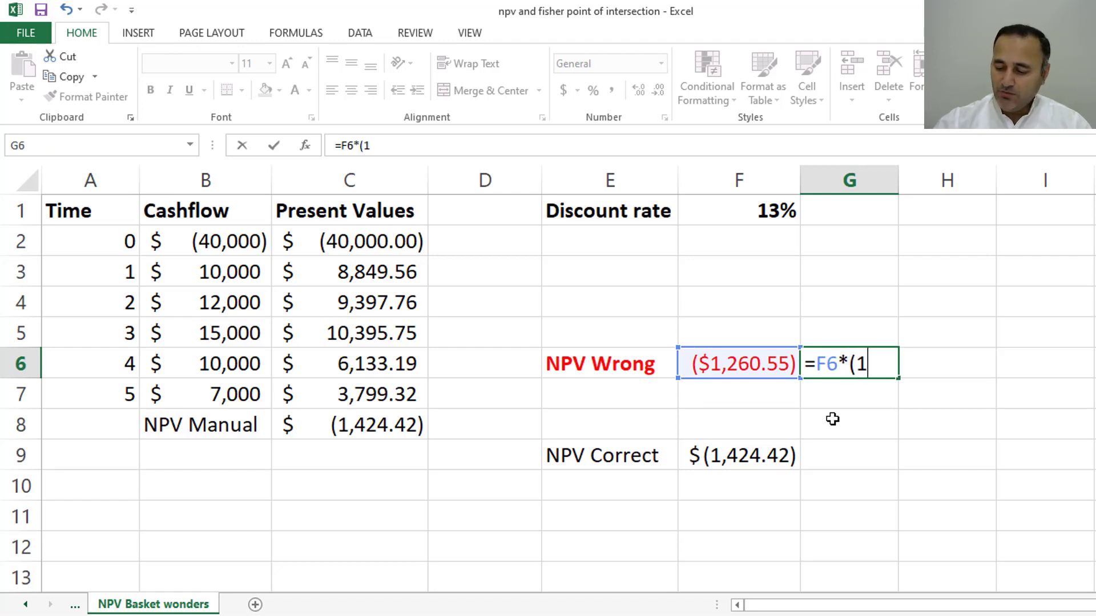
{"action": "left_click", "coordinate": [776, 212]}
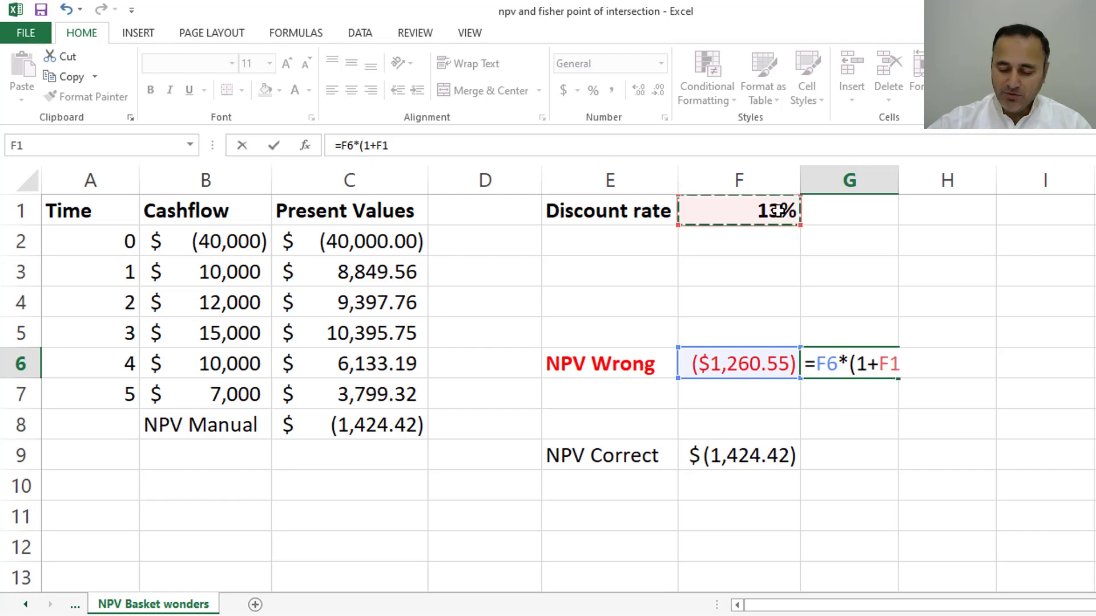
{"action": "type", "text": ")"}
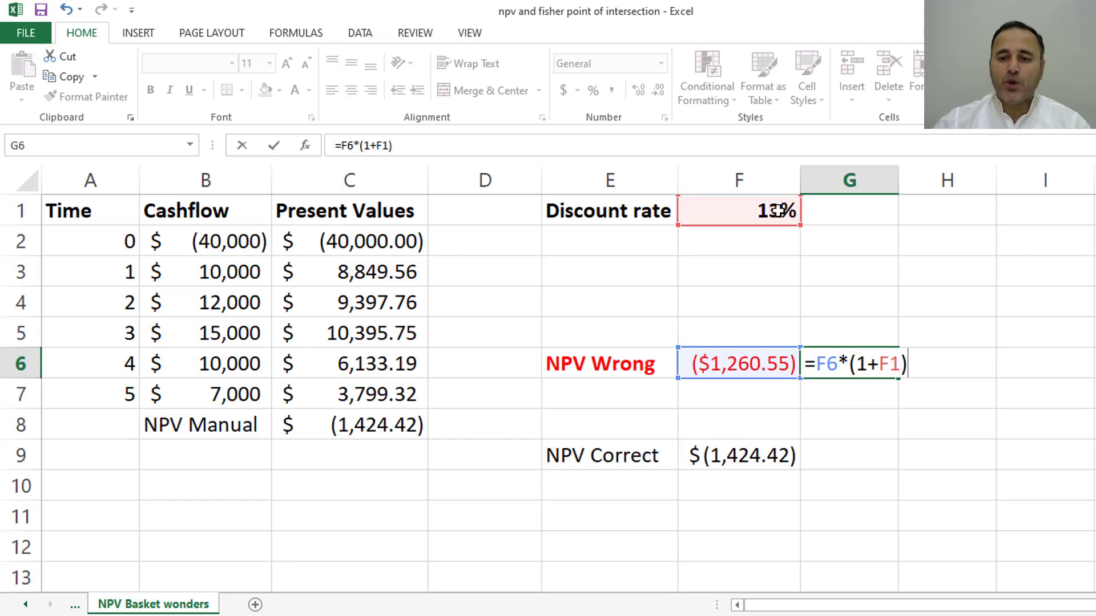
{"action": "key", "text": "Return"}
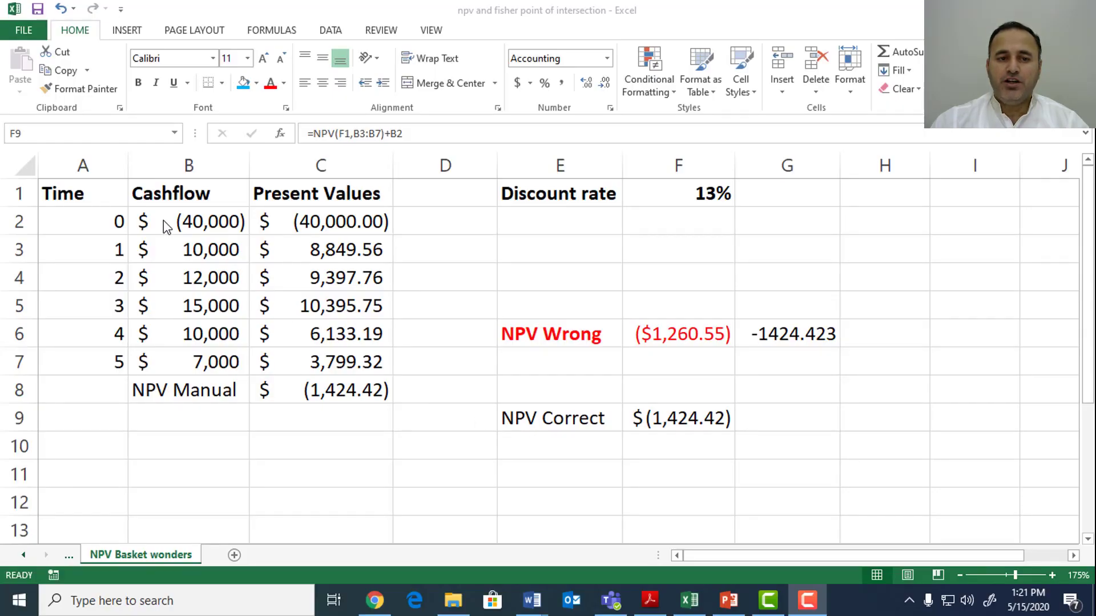
{"action": "left_click_drag", "start_coordinate": [163, 221], "coordinate": [315, 399]}
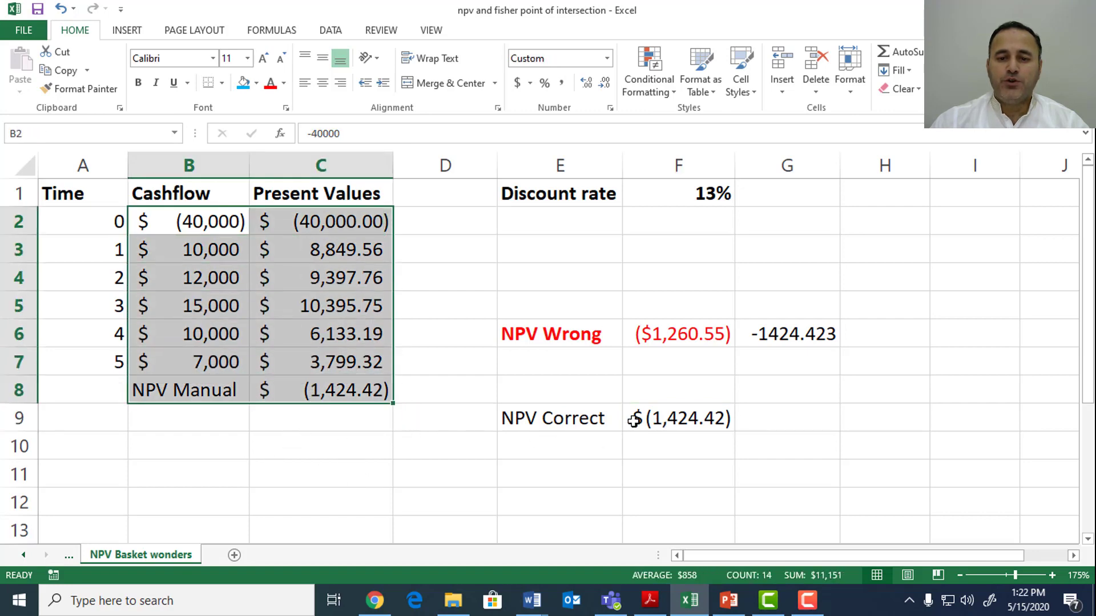
{"action": "left_click", "coordinate": [661, 422]}
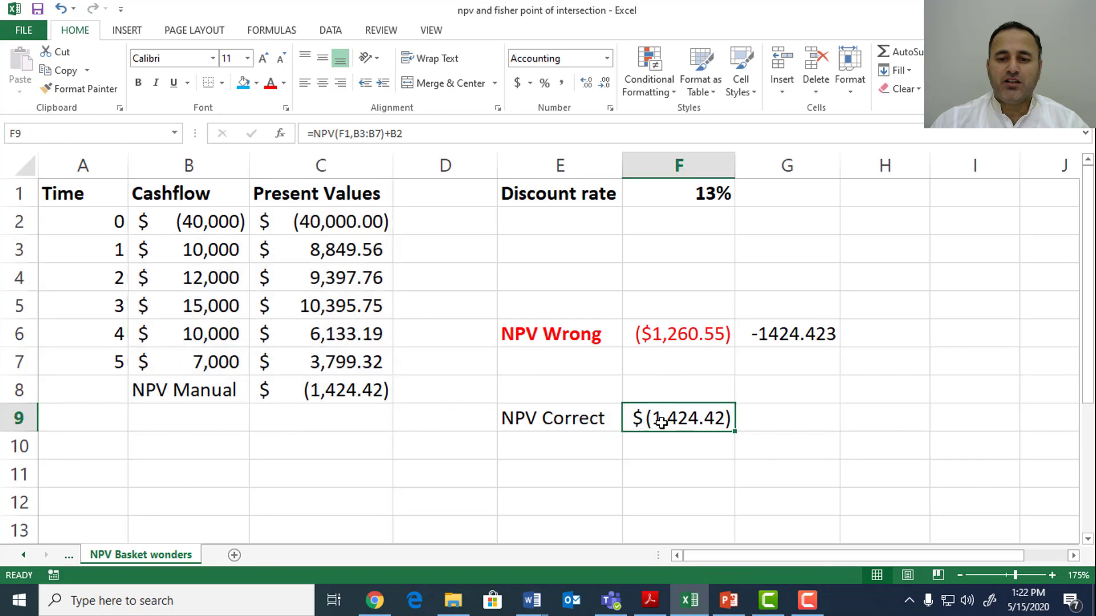